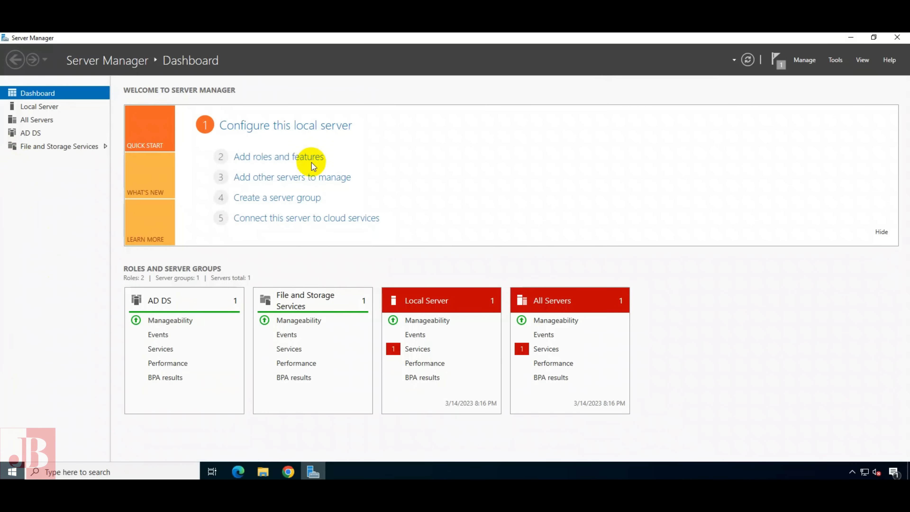
# Select the DNS Server role and its DNS Server Tools for AD01.TechAdmin.co in the Add Roles wizard
pyautogui.click(280, 158)
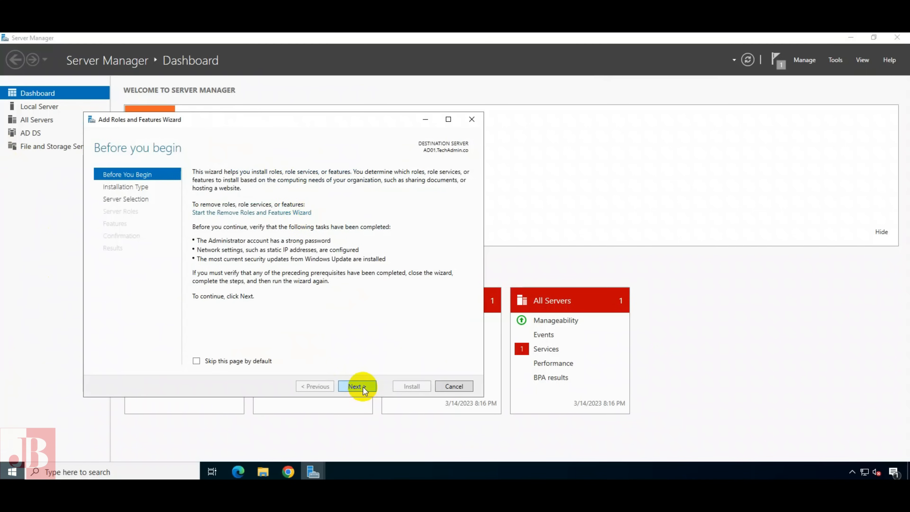
pyautogui.click(363, 386)
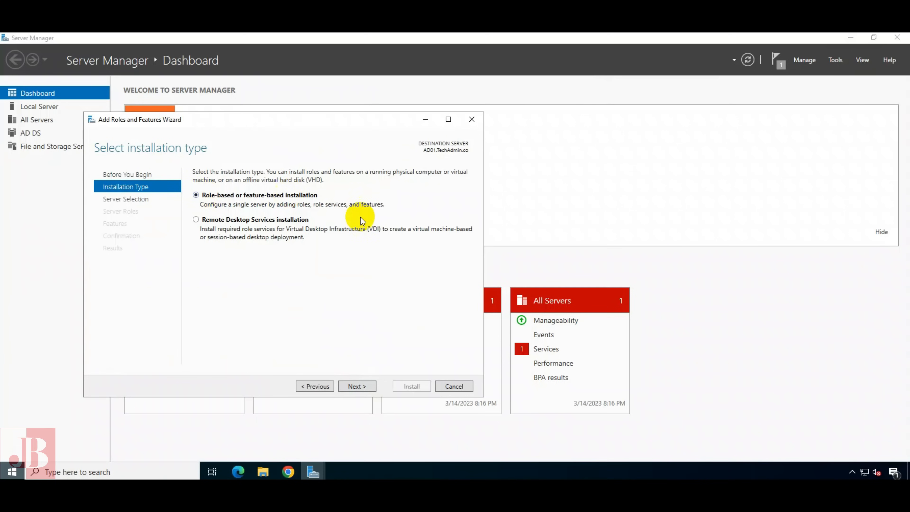
pyautogui.click(357, 387)
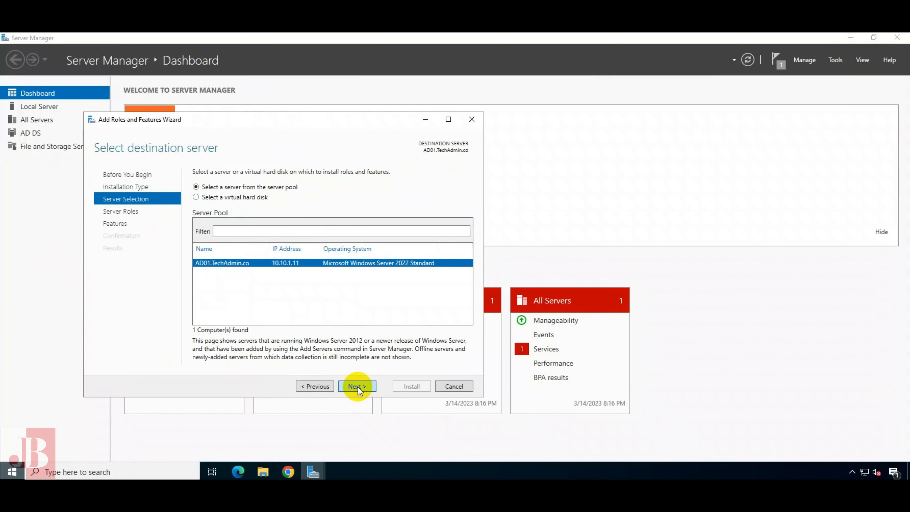
pyautogui.click(358, 387)
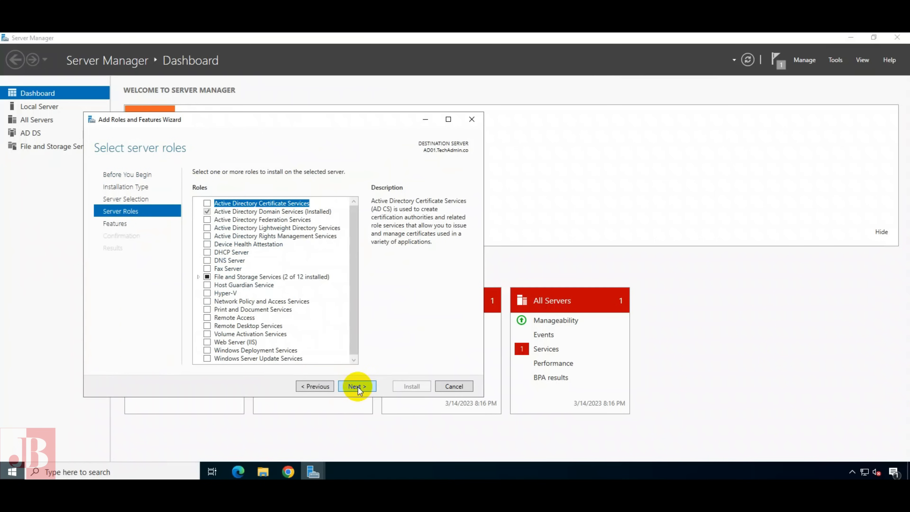
pyautogui.click(207, 260)
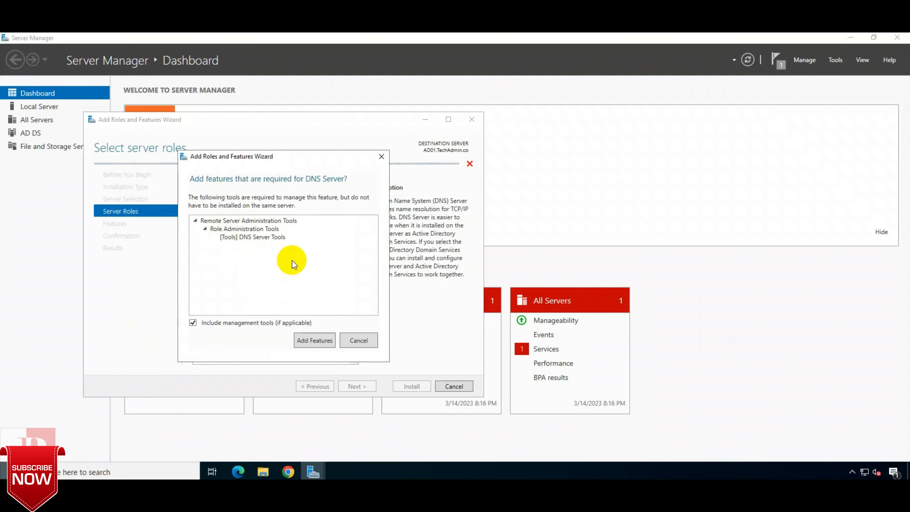
pyautogui.click(310, 341)
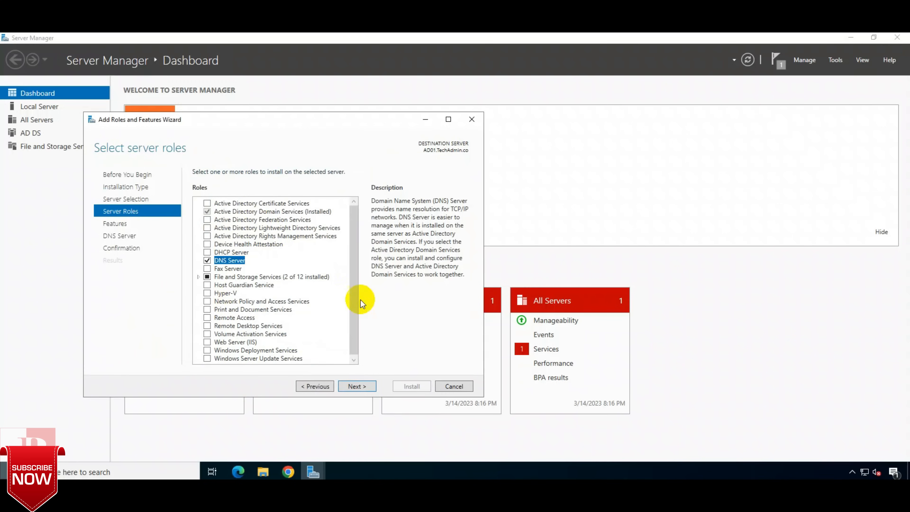
# Skip extra features and install DNS Server with DNS Server Tools on AD01.TechAdmin.co
pyautogui.click(356, 386)
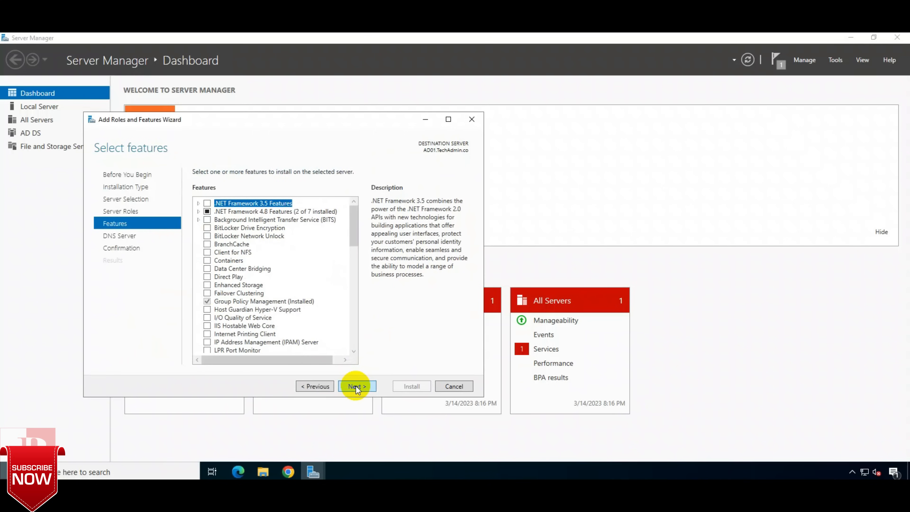
pyautogui.moveTo(355, 234); pyautogui.dragTo(339, 213)
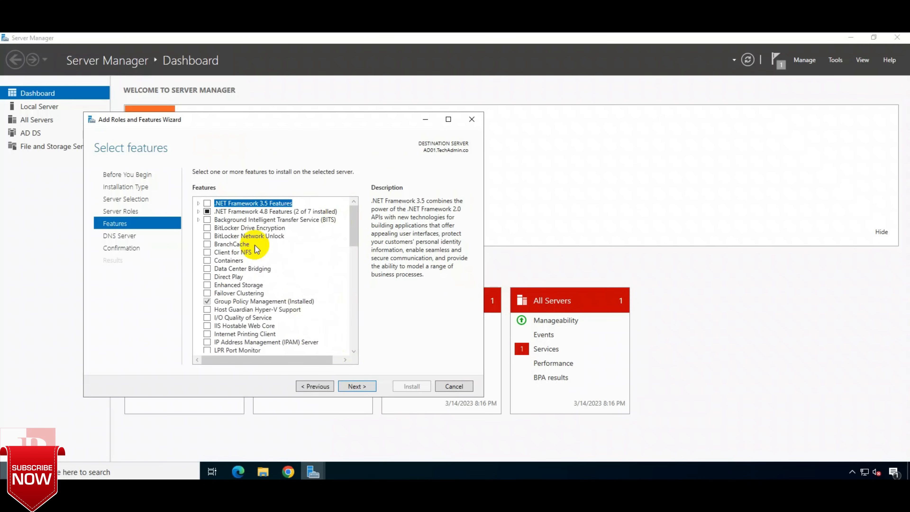
pyautogui.click(355, 387)
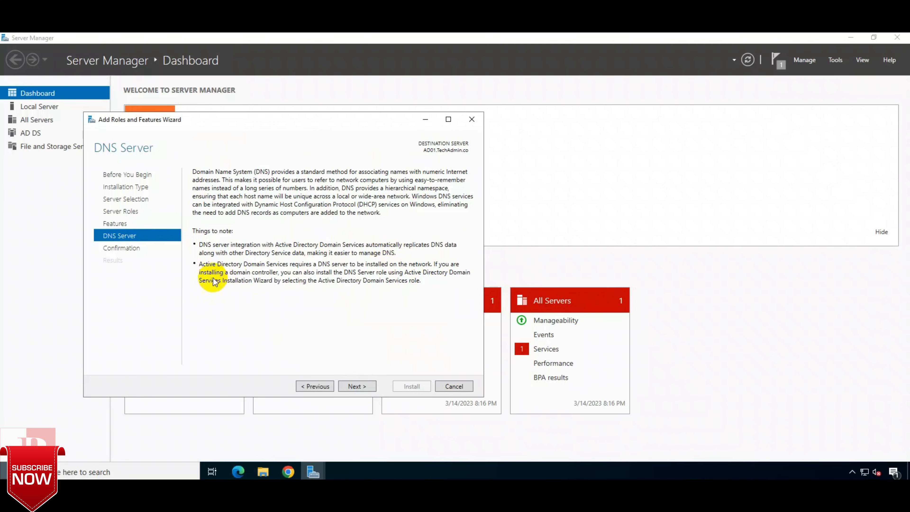
pyautogui.click(362, 385)
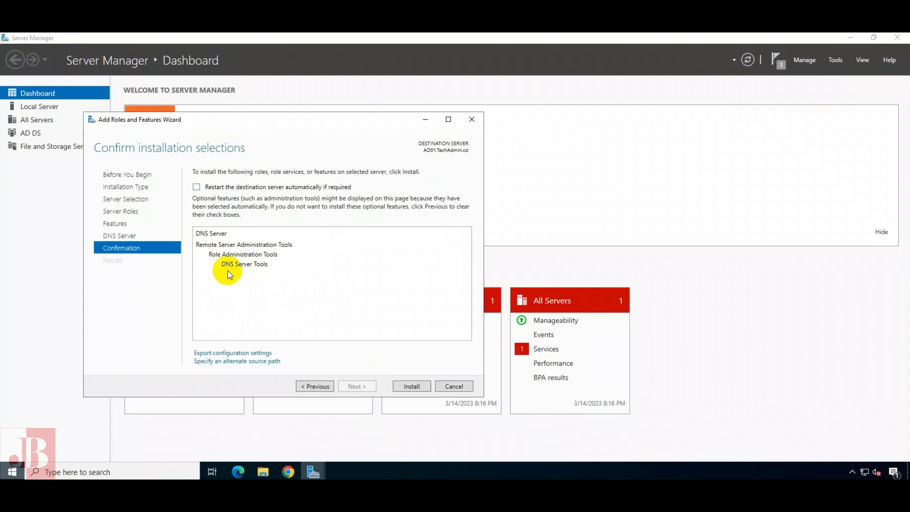
pyautogui.click(412, 387)
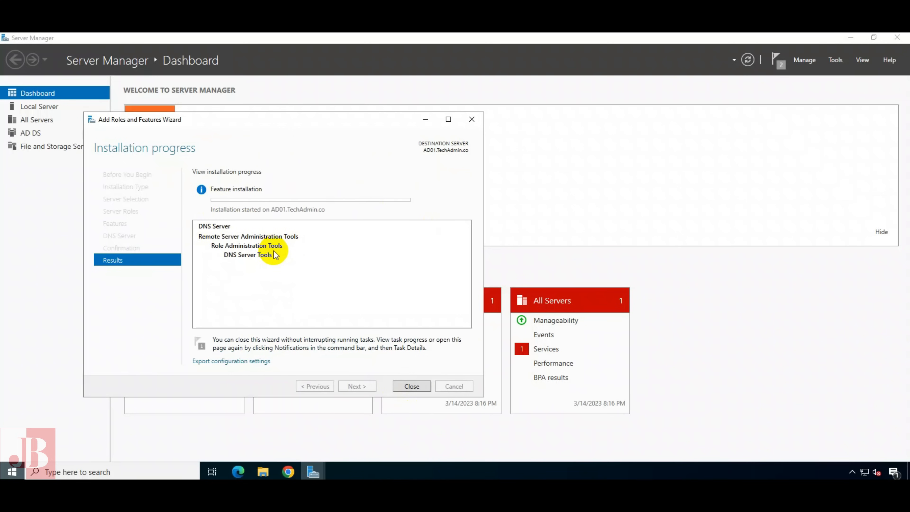
# Close the wizard and check notifications until Feature installation on AD01.TechAdmin.co succeeds
pyautogui.click(412, 386)
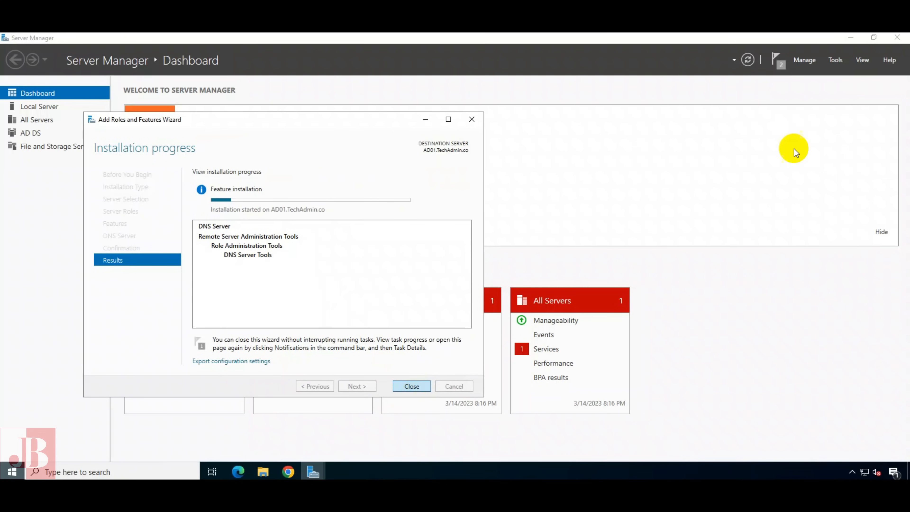
pyautogui.click(781, 64)
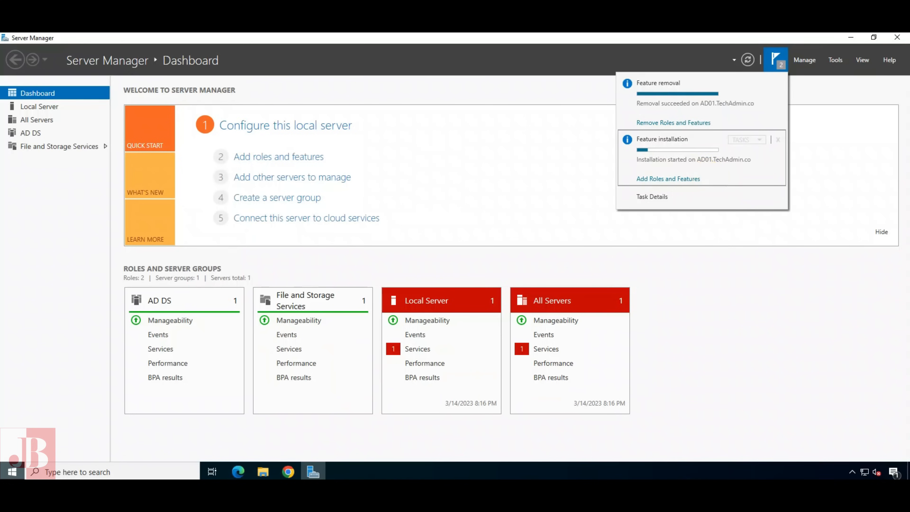
pyautogui.click(855, 61)
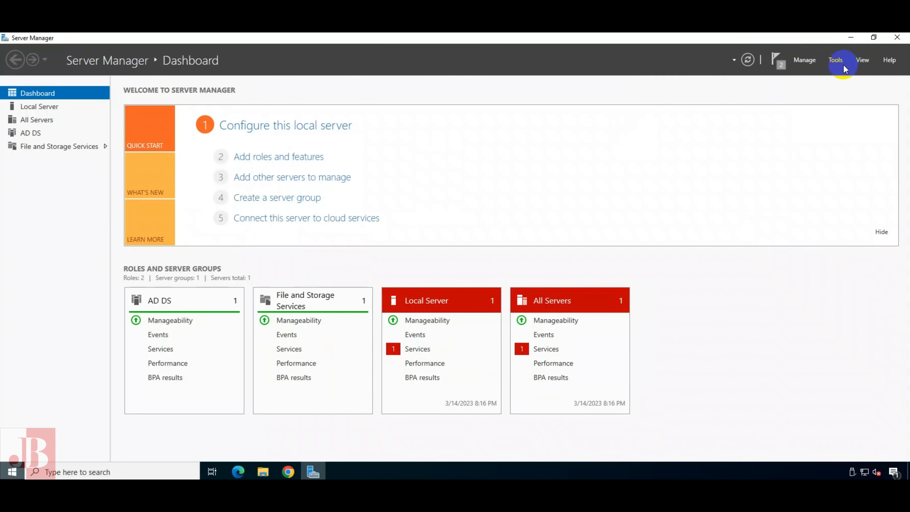
pyautogui.click(777, 63)
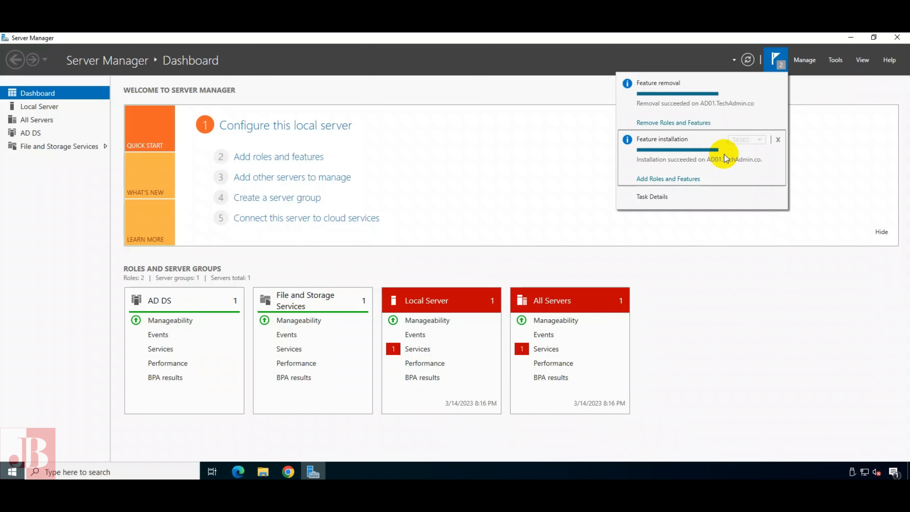
pyautogui.click(831, 82)
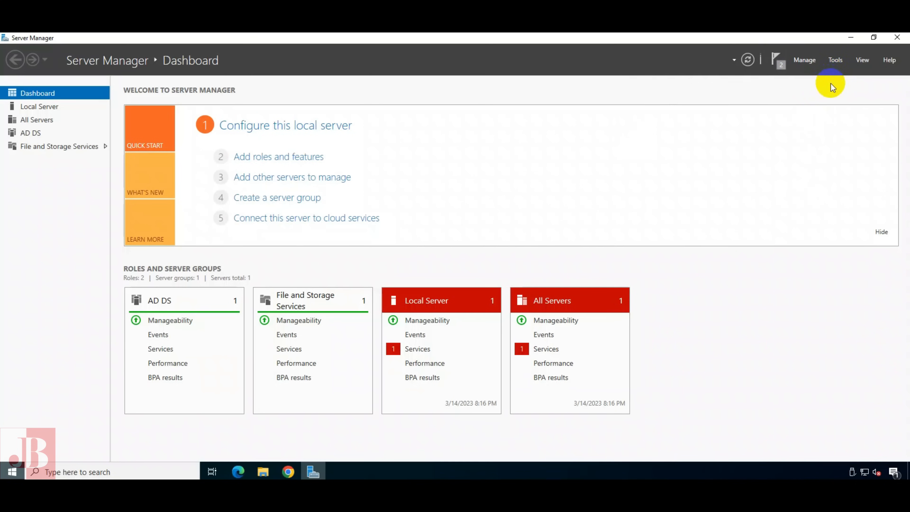
# Launch DNS Manager from Tools and expand Forward Lookup Zones and the TechAdmin.co zone
pyautogui.click(835, 60)
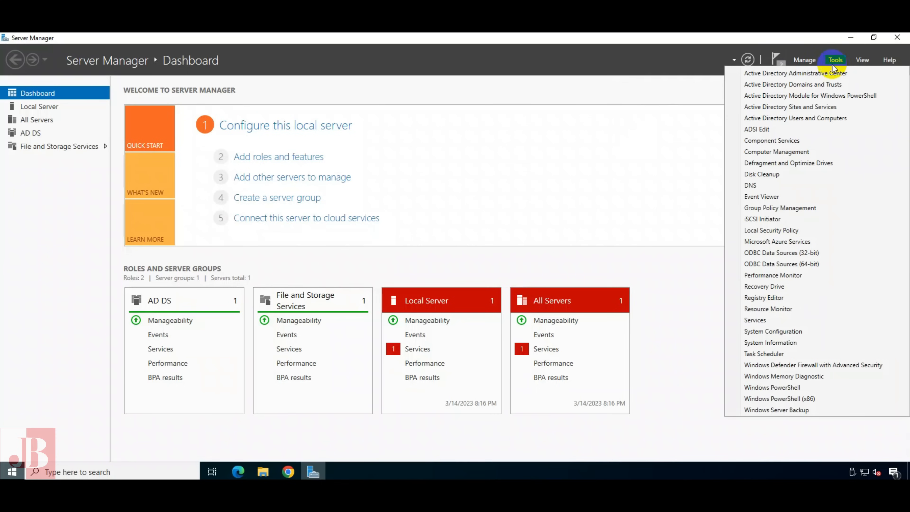
pyautogui.click(749, 188)
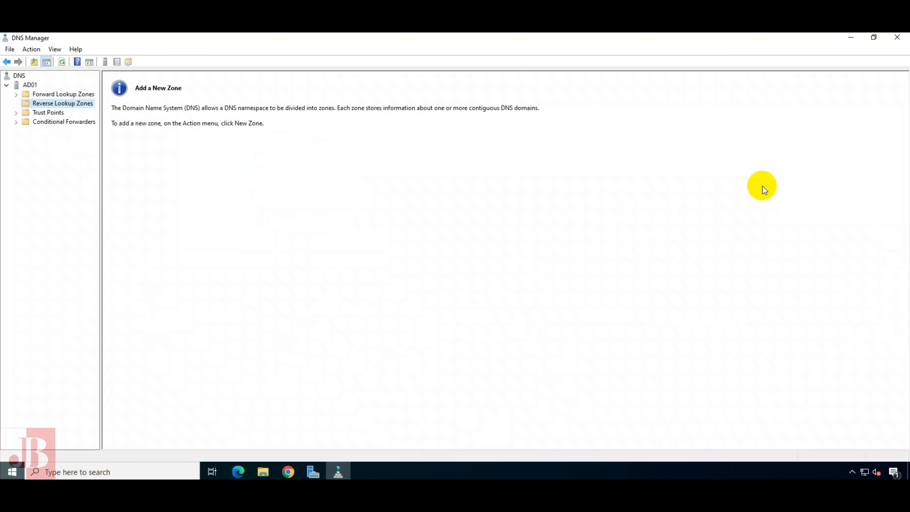
pyautogui.click(43, 95)
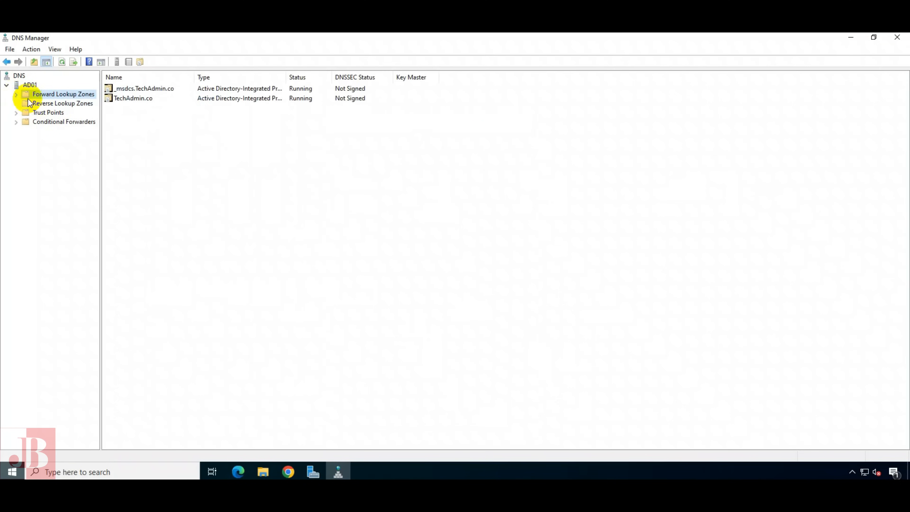
pyautogui.click(16, 94)
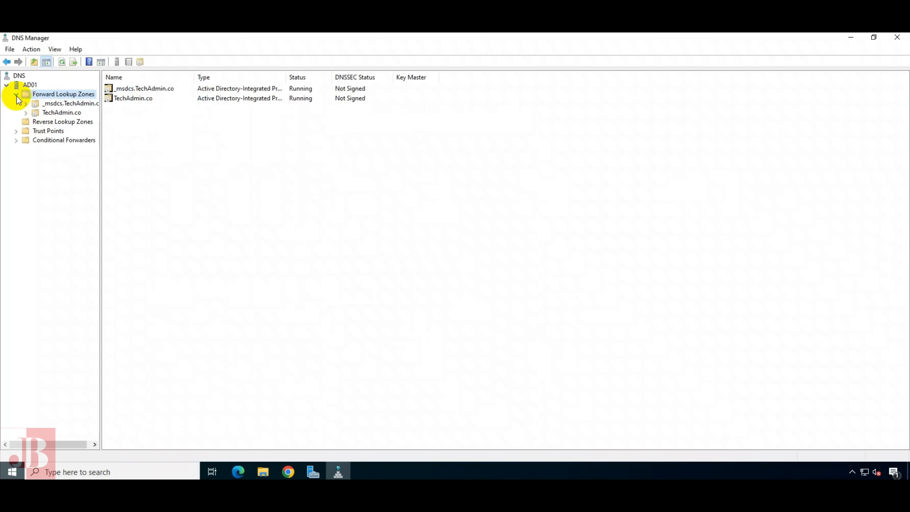
pyautogui.click(61, 113)
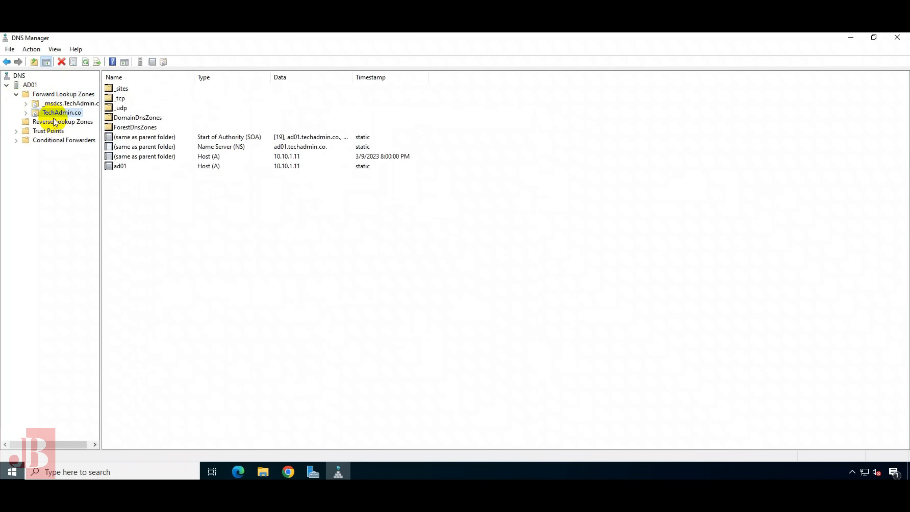
pyautogui.click(26, 113)
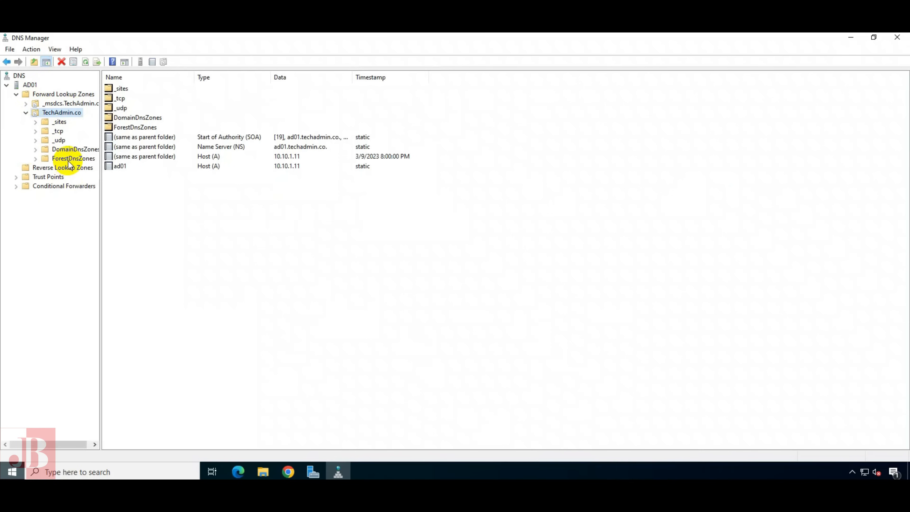
# Check the empty Reverse Lookup Zones, then return to TechAdmin.co and Forward Lookup Zones
pyautogui.click(33, 169)
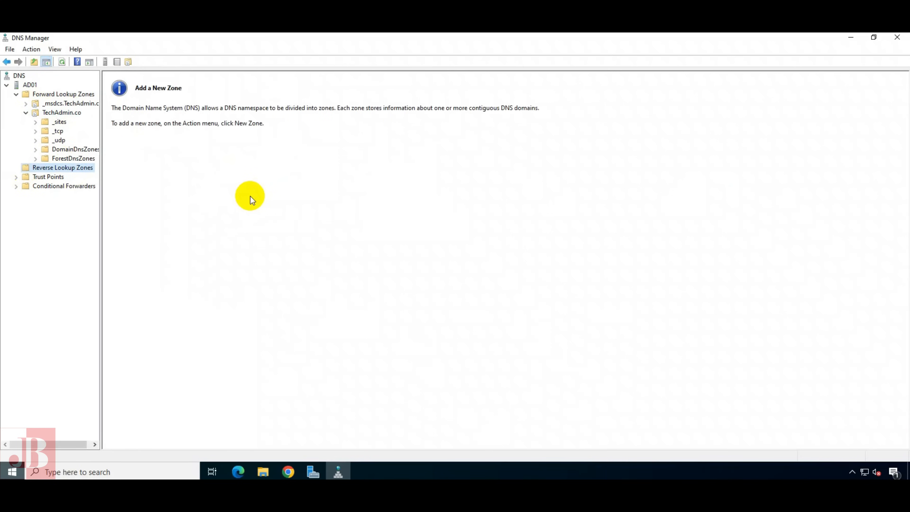
pyautogui.click(26, 114)
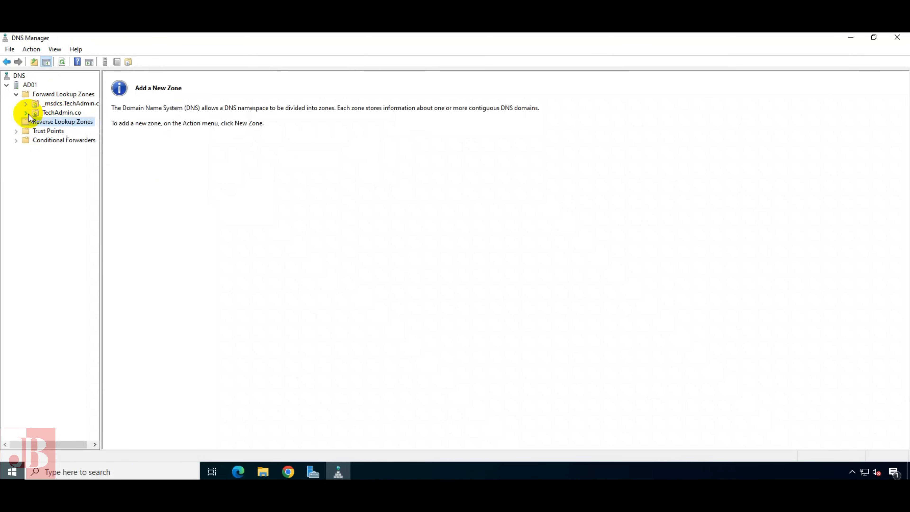
pyautogui.click(58, 112)
pyautogui.click(43, 95)
# Start a new forward lookup zone, keeping replication to all domain controller DNS servers in TechAdmin.co
pyautogui.rightClick(45, 94)
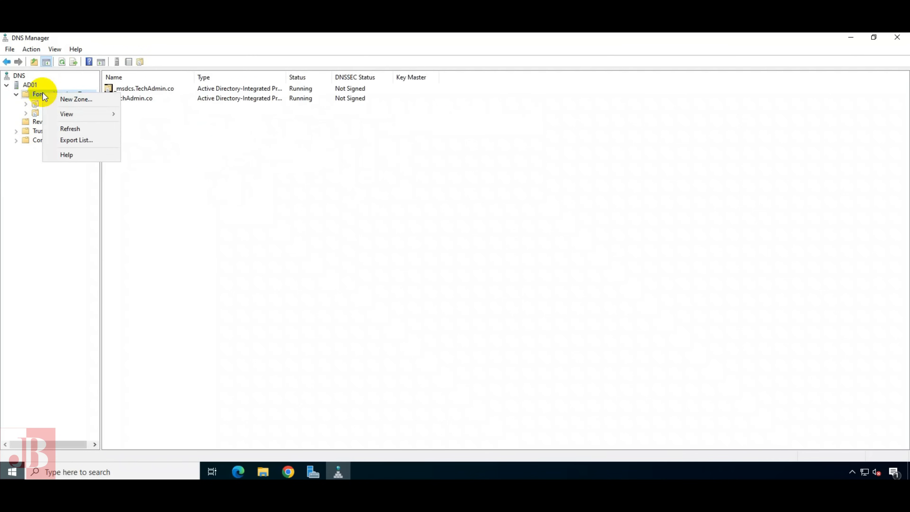
pyautogui.click(56, 101)
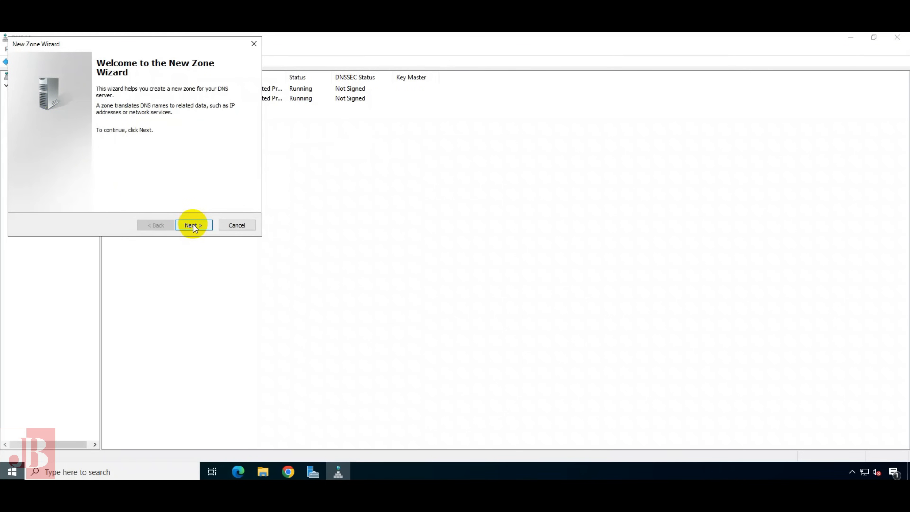
pyautogui.click(194, 226)
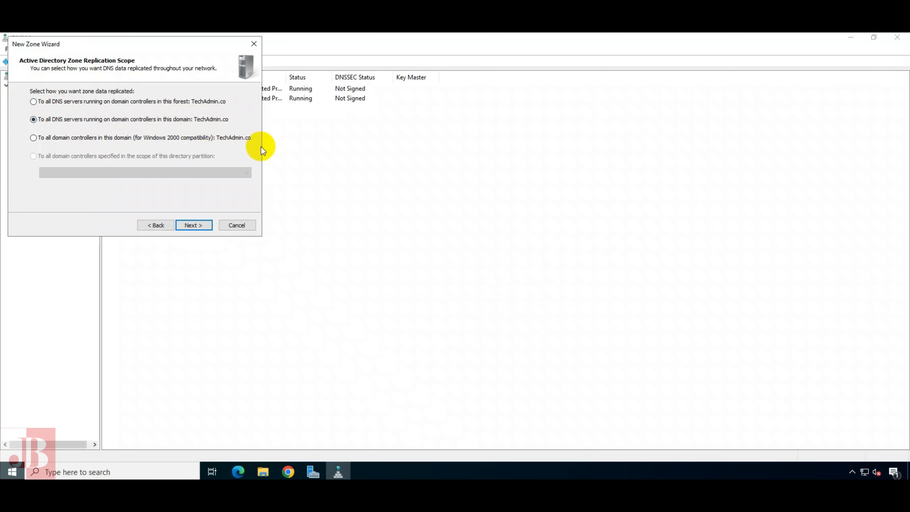
pyautogui.click(194, 225)
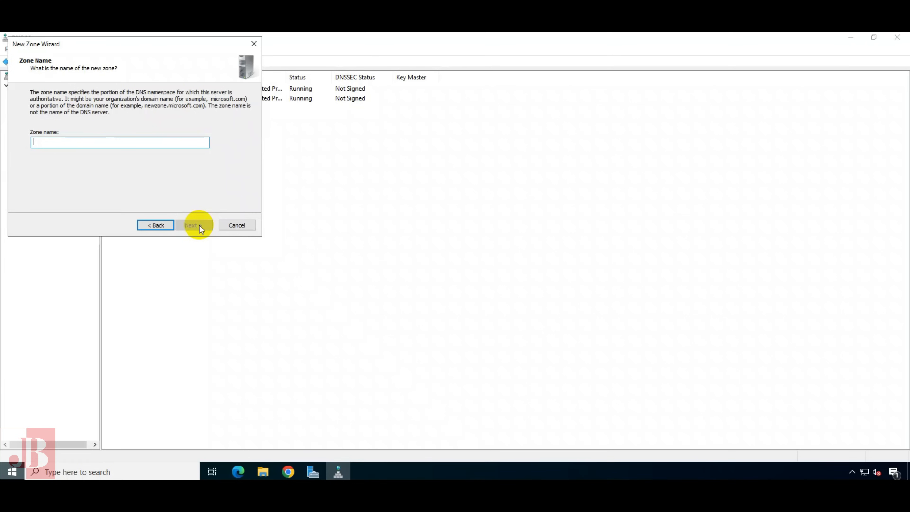
# Name the zone techadminone with secure-only dynamic updates, finish, and view its SOA and NS records
pyautogui.write('tec')
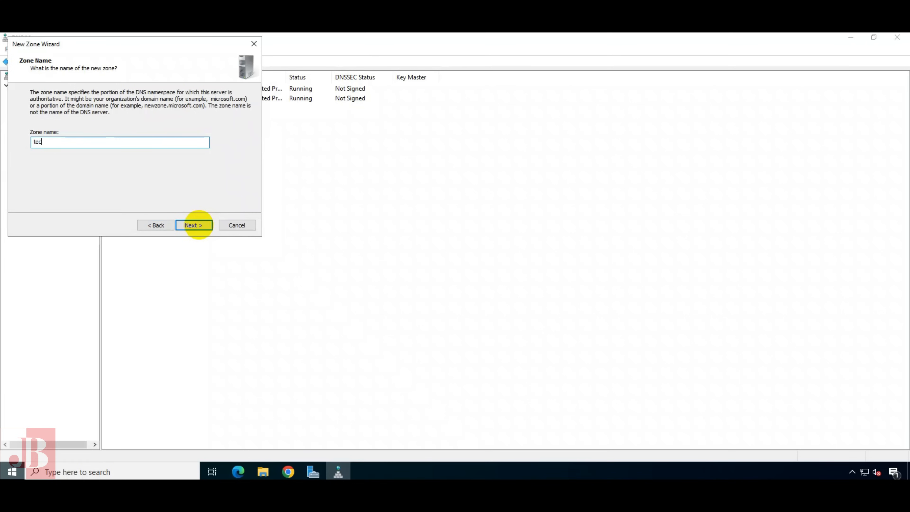
pyautogui.write('hadminone')
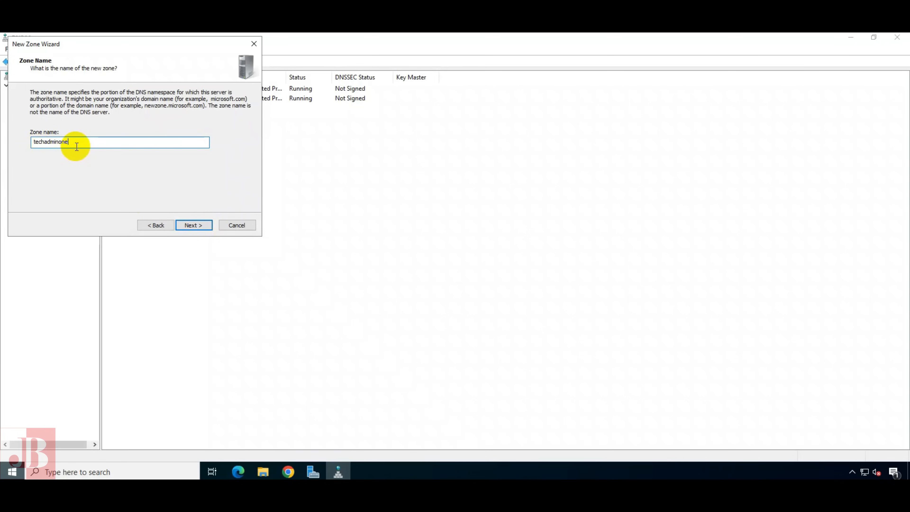
pyautogui.click(193, 224)
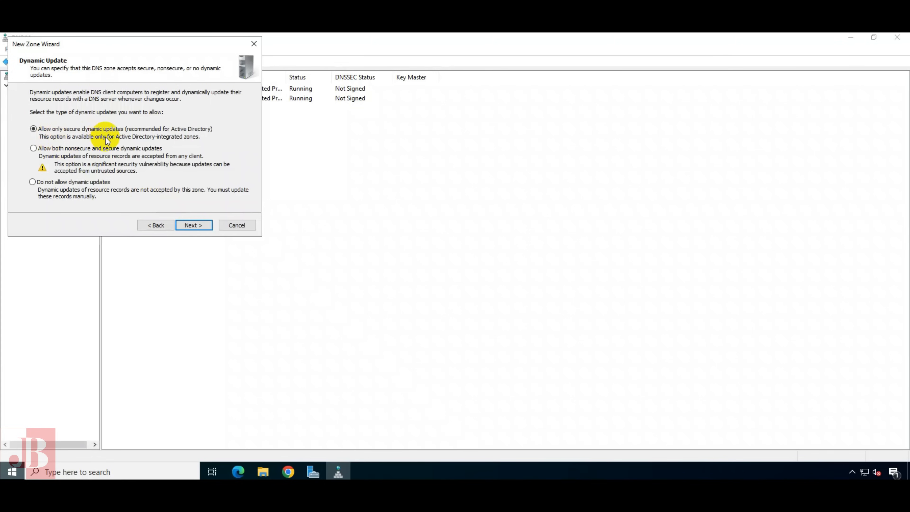
pyautogui.click(205, 226)
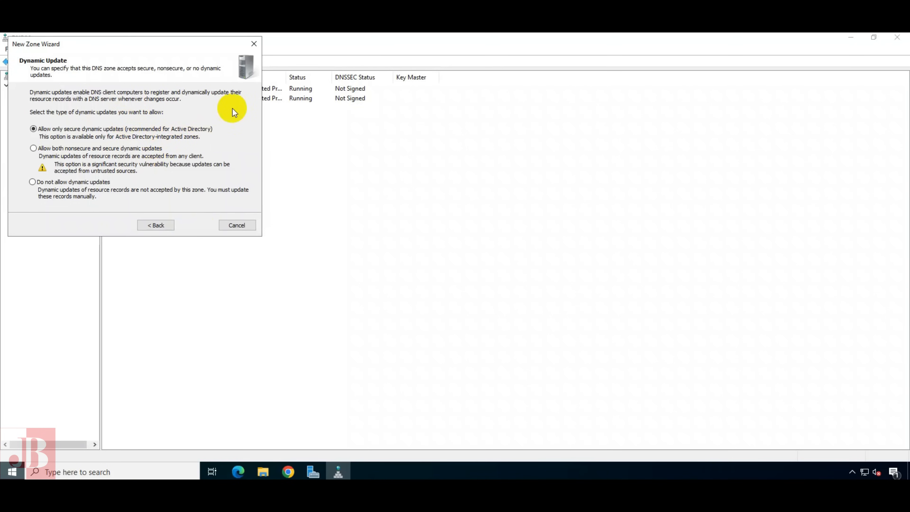
pyautogui.click(153, 223)
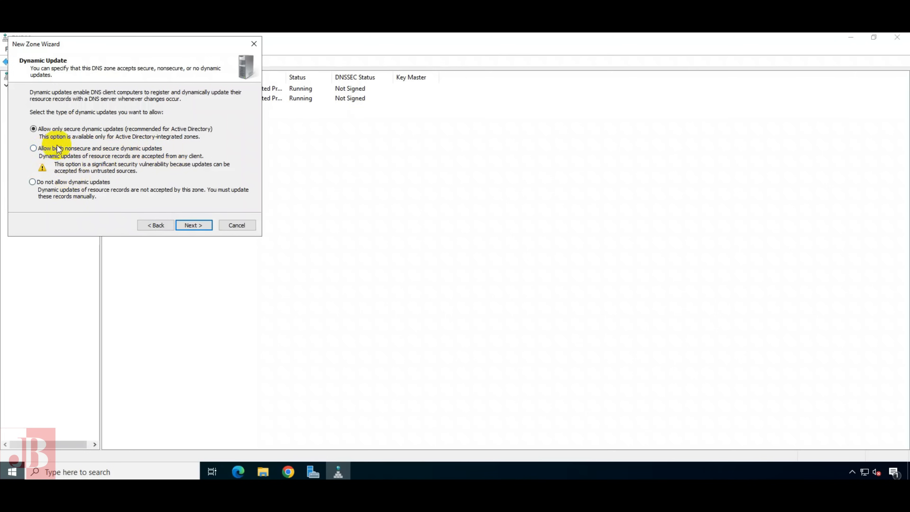
pyautogui.click(194, 225)
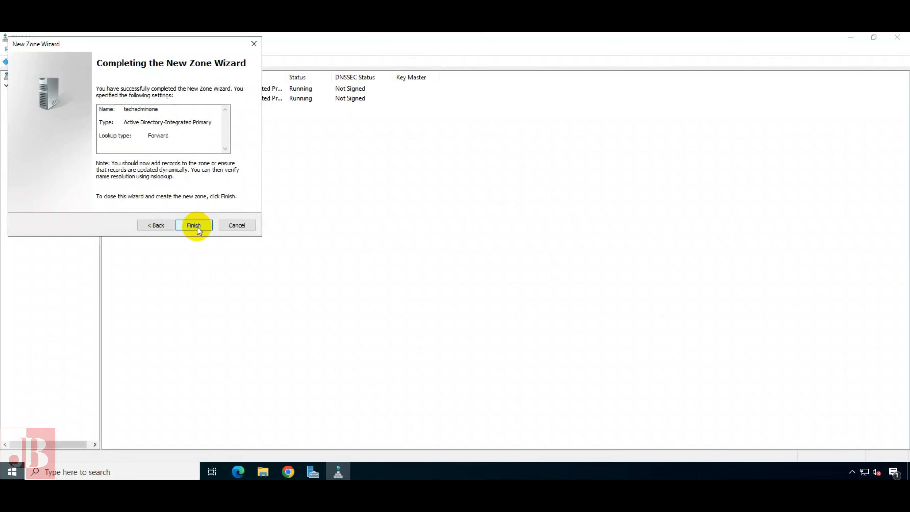
pyautogui.click(197, 227)
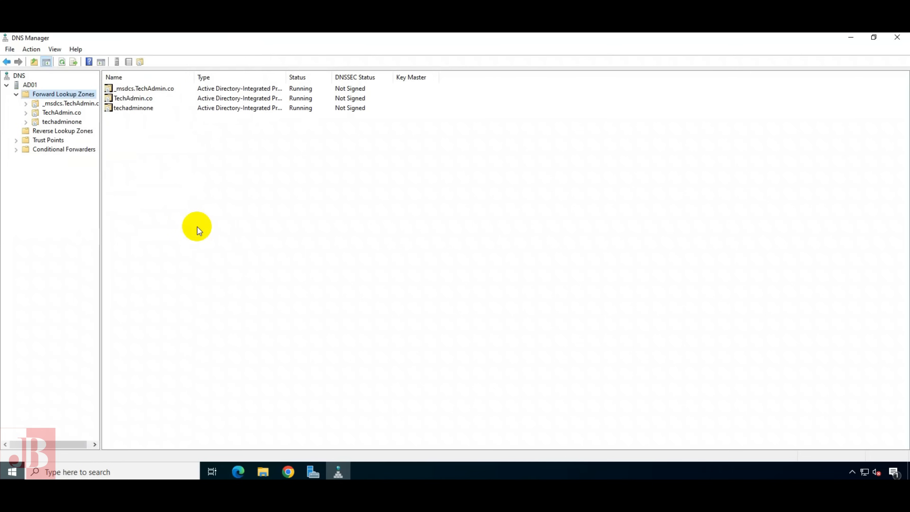
pyautogui.click(67, 122)
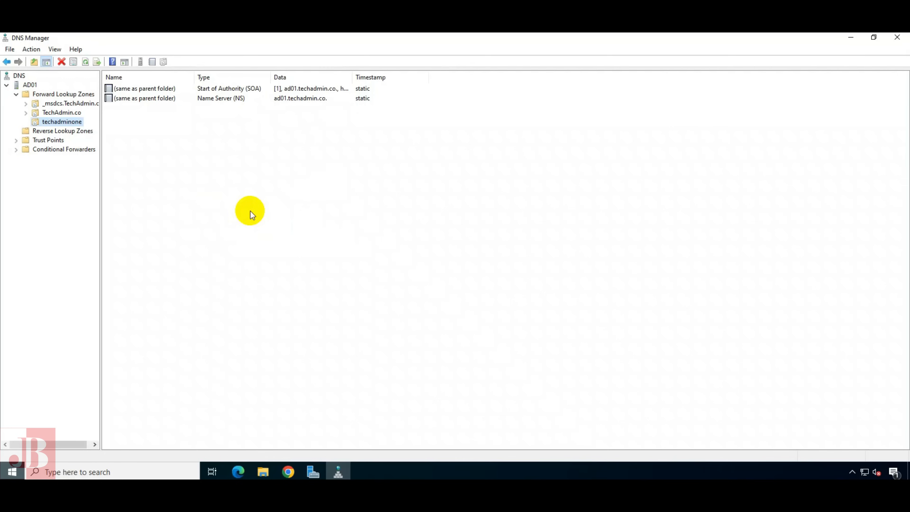
# Start a new primary AD-integrated IPv4 reverse zone with domain-wide replication
pyautogui.rightClick(74, 135)
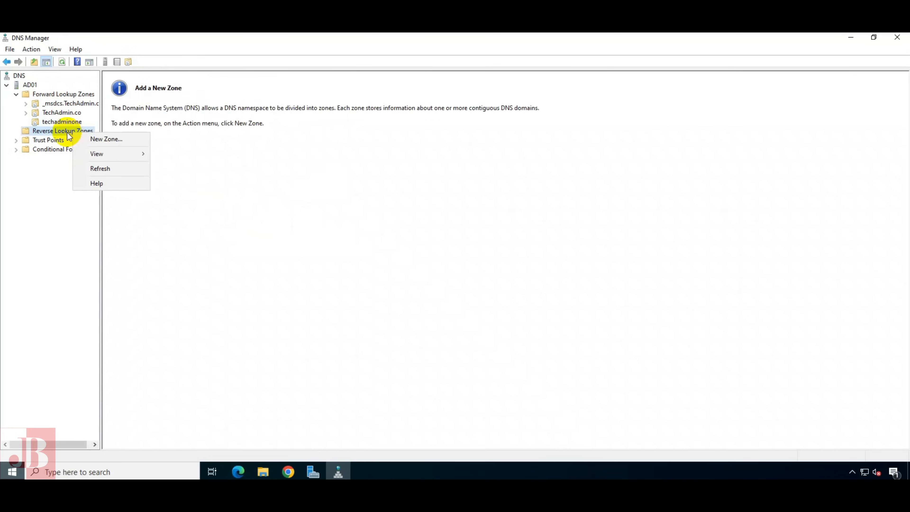
pyautogui.click(88, 140)
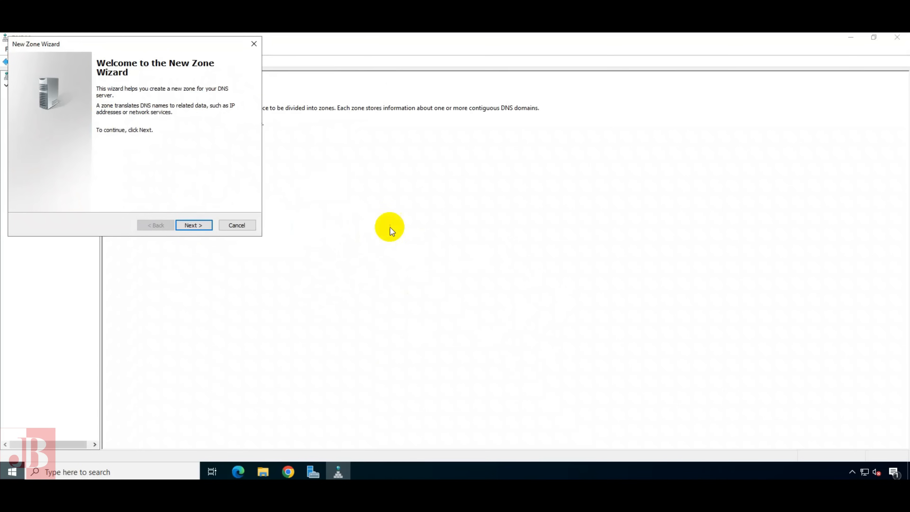
pyautogui.click(193, 223)
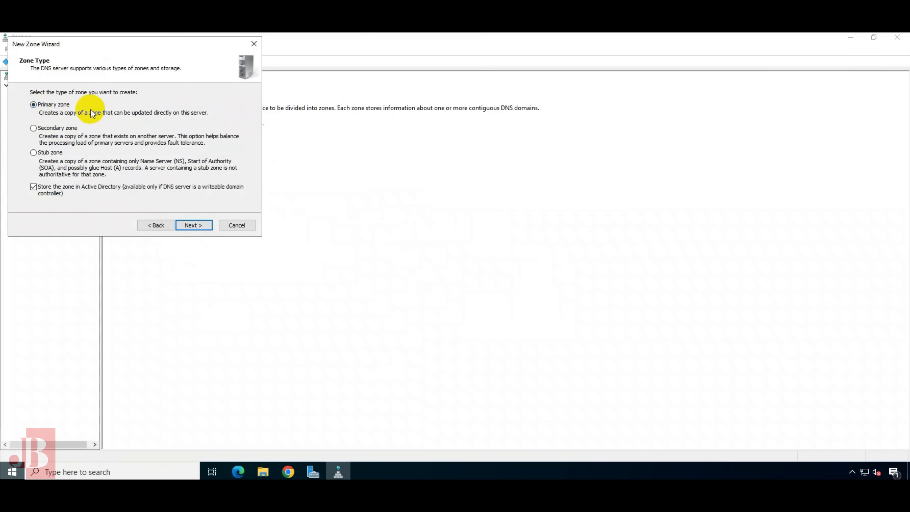
pyautogui.click(194, 225)
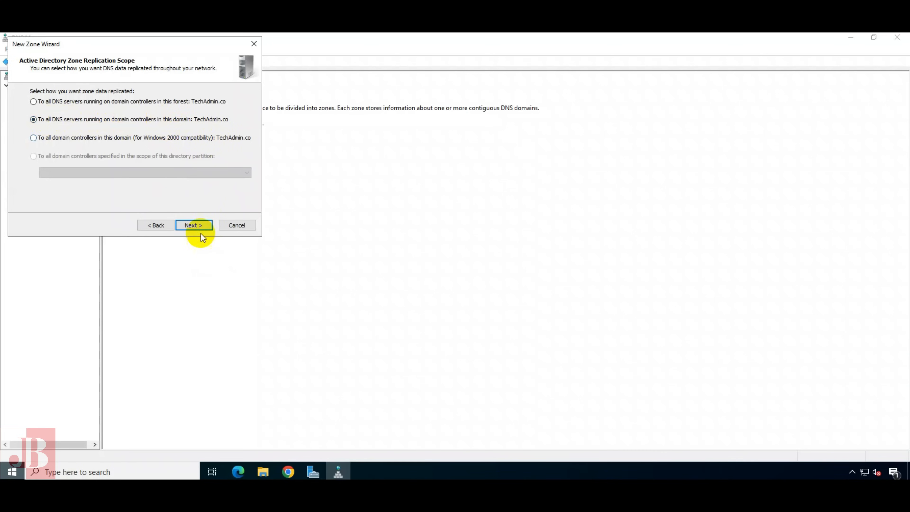
pyautogui.click(191, 225)
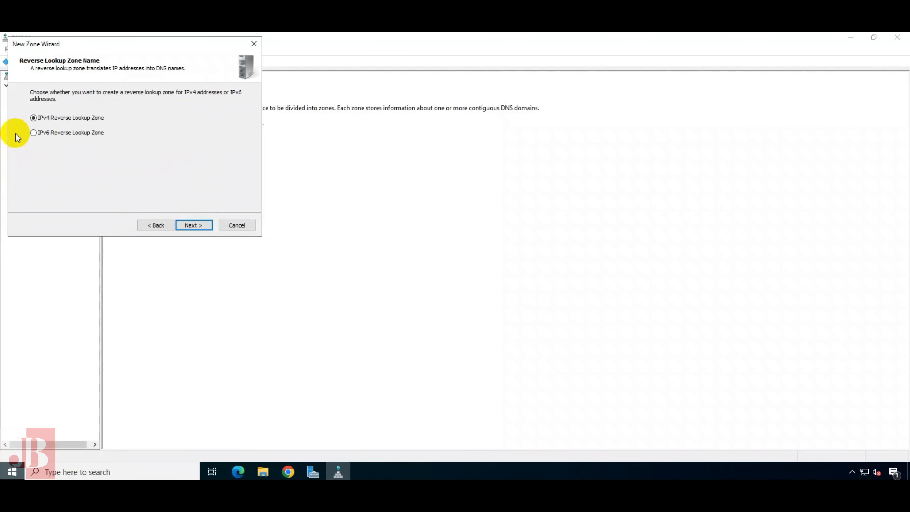
pyautogui.click(190, 225)
# Enter network ID 10.10.1, keep secure-only updates, and create 1.10.10.in-addr.arpa
pyautogui.click(51, 112)
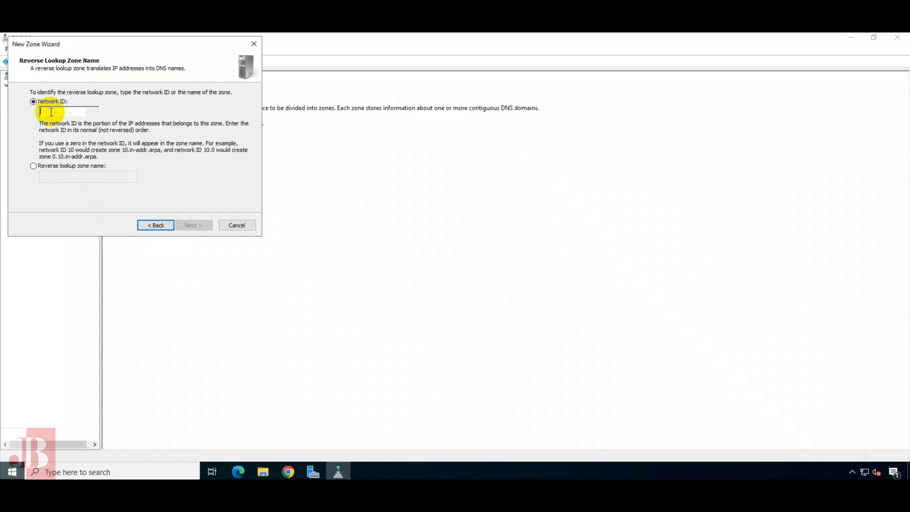
pyautogui.write('10.')
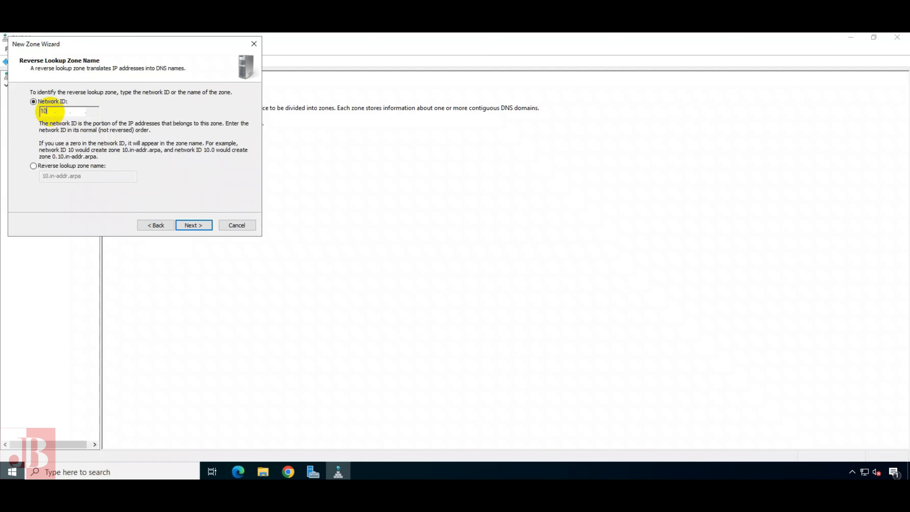
pyautogui.write('10.1')
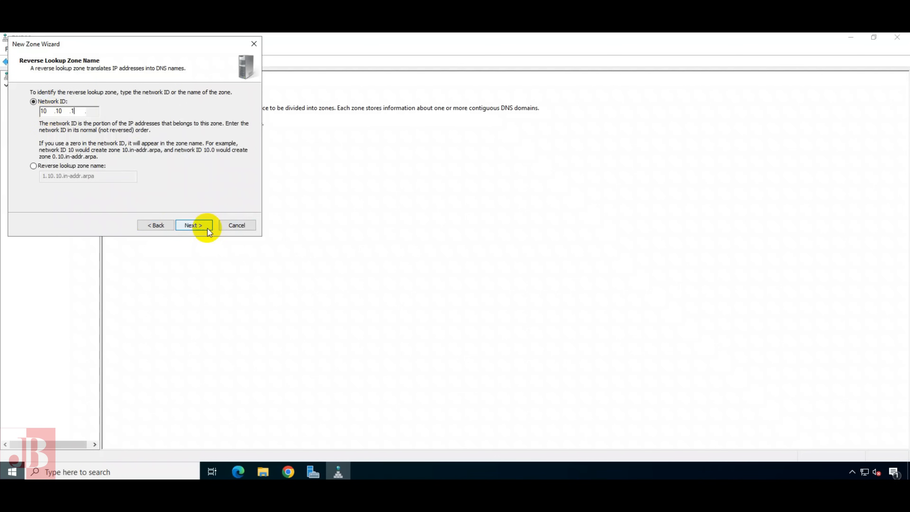
pyautogui.click(195, 226)
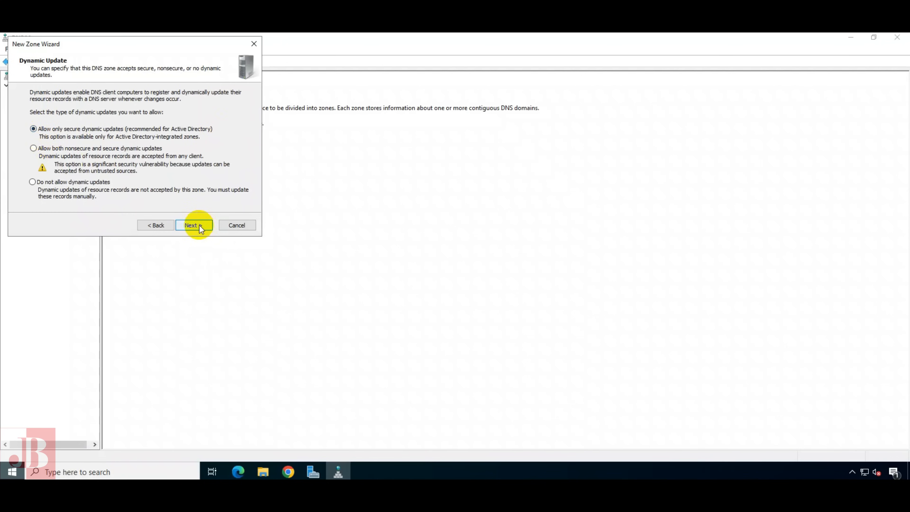
pyautogui.click(199, 226)
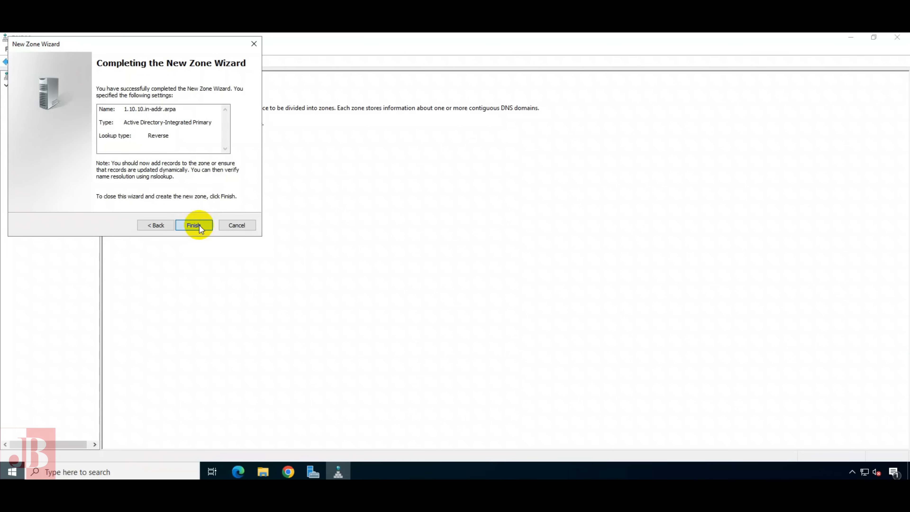
pyautogui.click(199, 225)
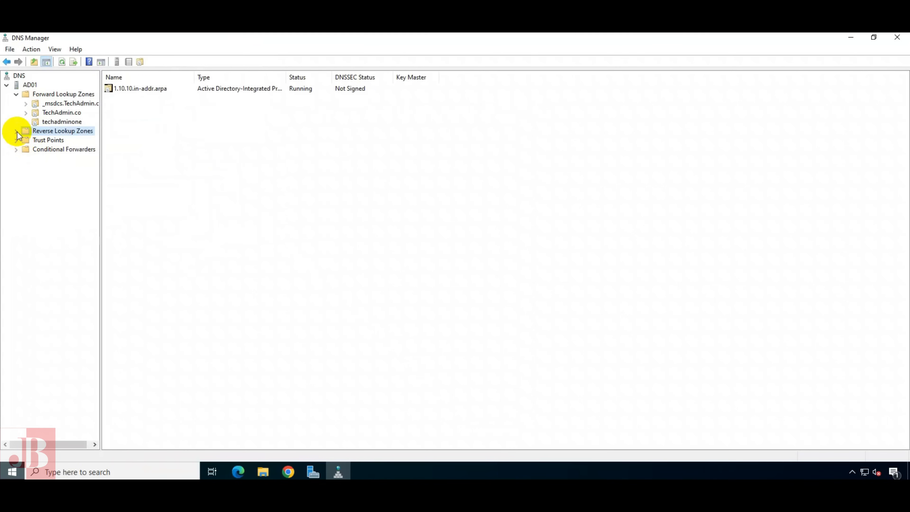
# Expand Reverse Lookup Zones and view the SOA and NS records of 1.10.10.in-addr.arpa
pyautogui.doubleClick(40, 131)
pyautogui.click(57, 142)
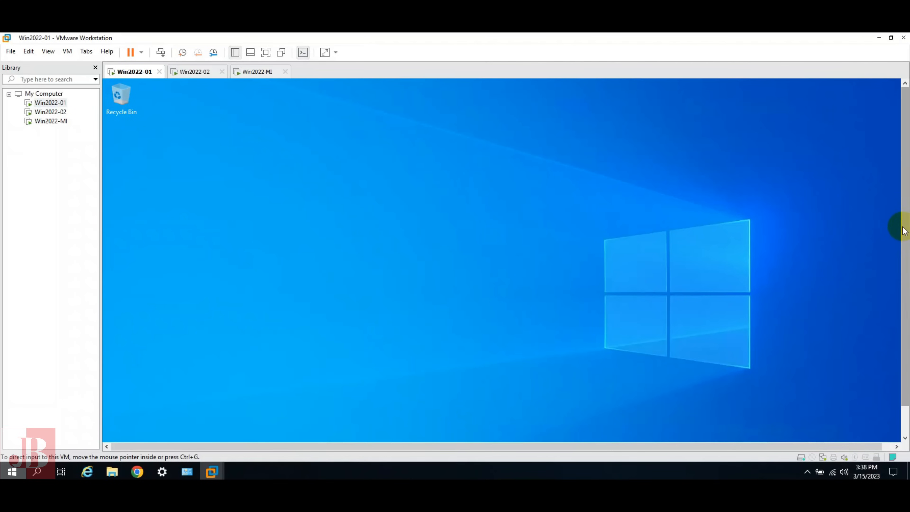
# Open the Ethernet0 adapter's IPv4 properties on Win2022-01 through Network Connections
pyautogui.moveTo(905, 320); pyautogui.dragTo(905, 406)
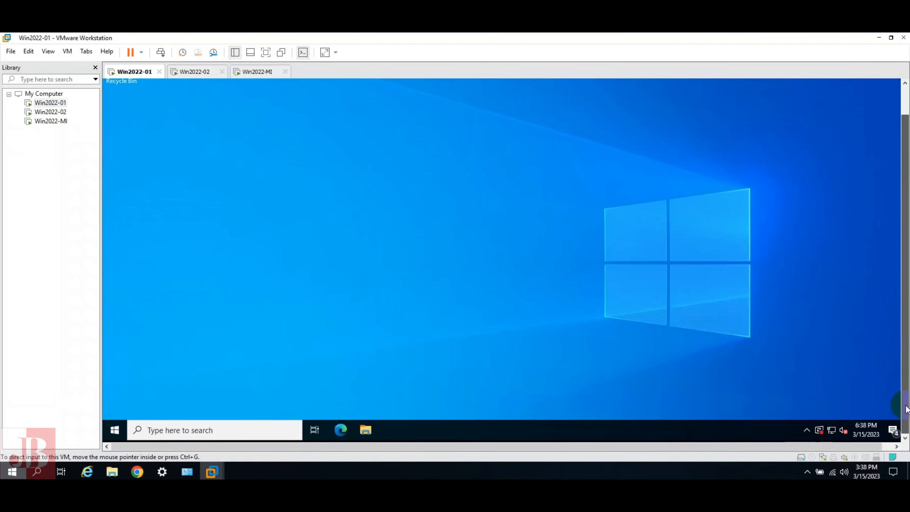
pyautogui.rightClick(115, 429)
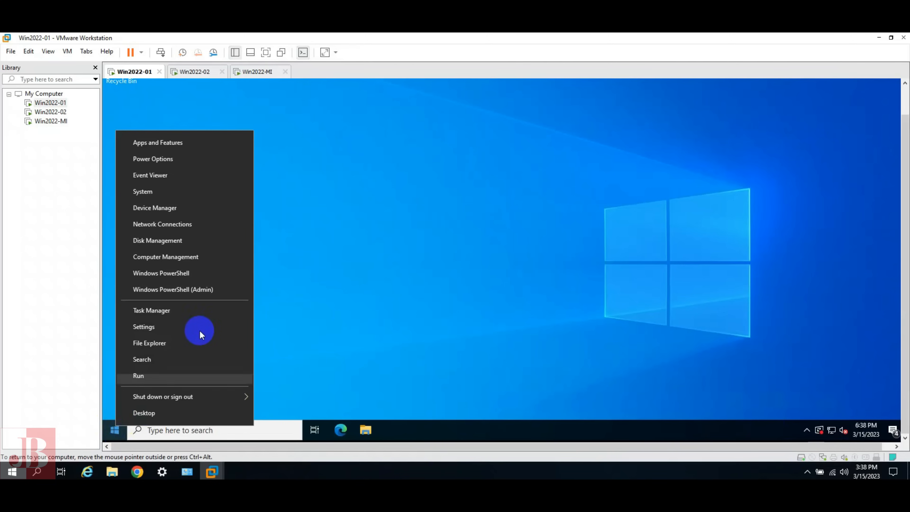
pyautogui.click(175, 377)
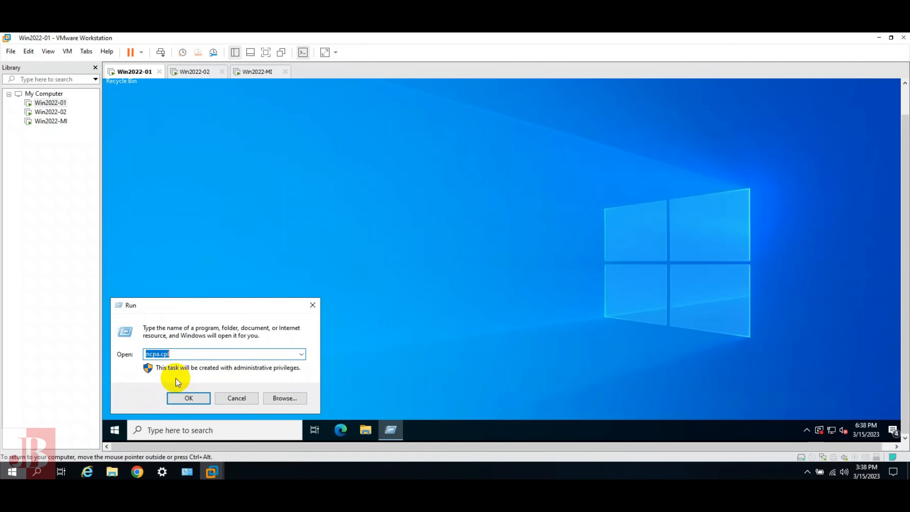
pyautogui.click(190, 398)
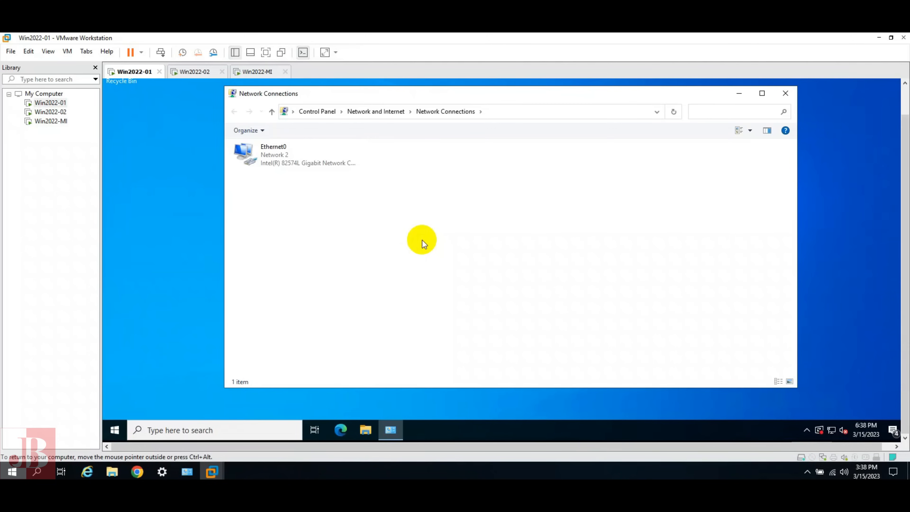
pyautogui.doubleClick(270, 153)
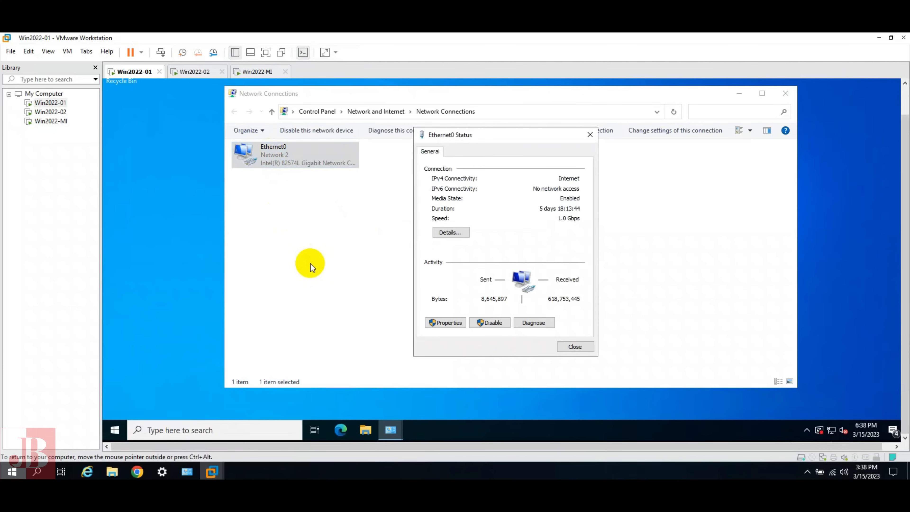
pyautogui.click(452, 328)
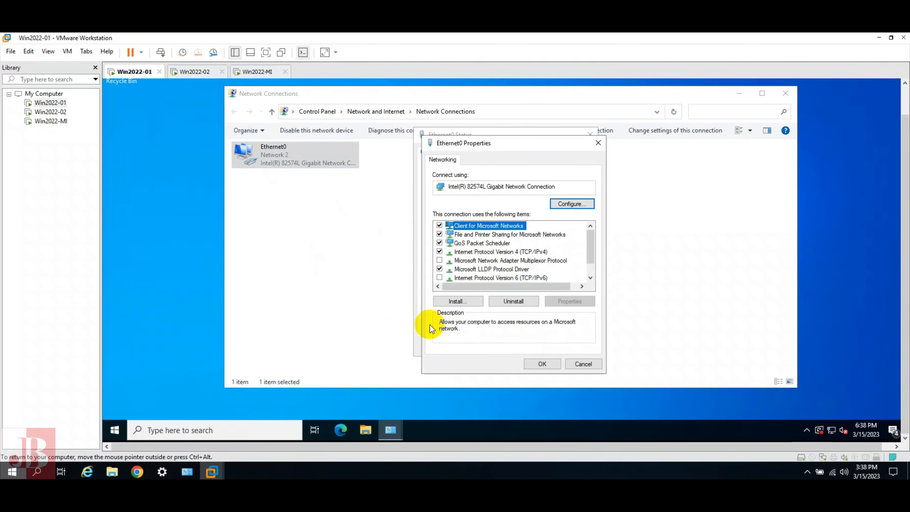
pyautogui.doubleClick(499, 252)
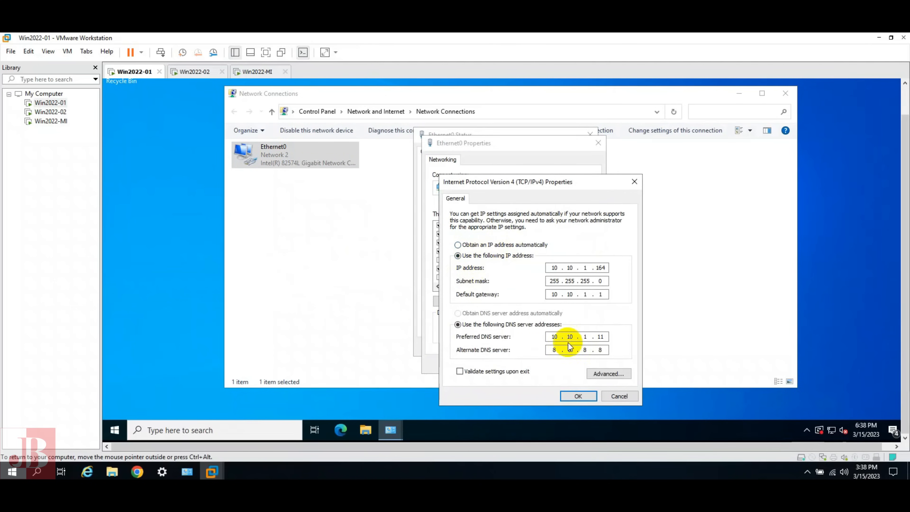
# Clear the 8.8.8.8 alternate DNS server, keeping preferred DNS 10.10.1.11, and save the adapter settings
pyautogui.click(555, 350)
pyautogui.press('BackSpace')
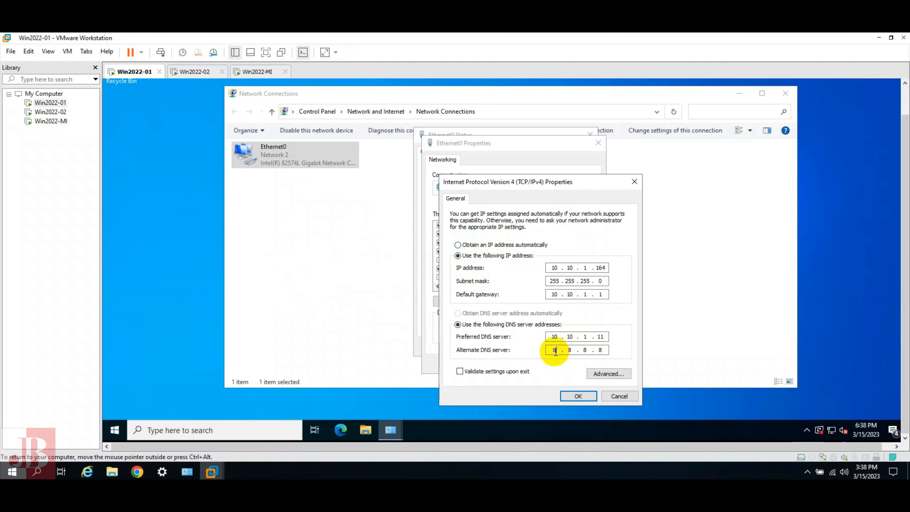
pyautogui.click(573, 349)
pyautogui.press('BackSpace')
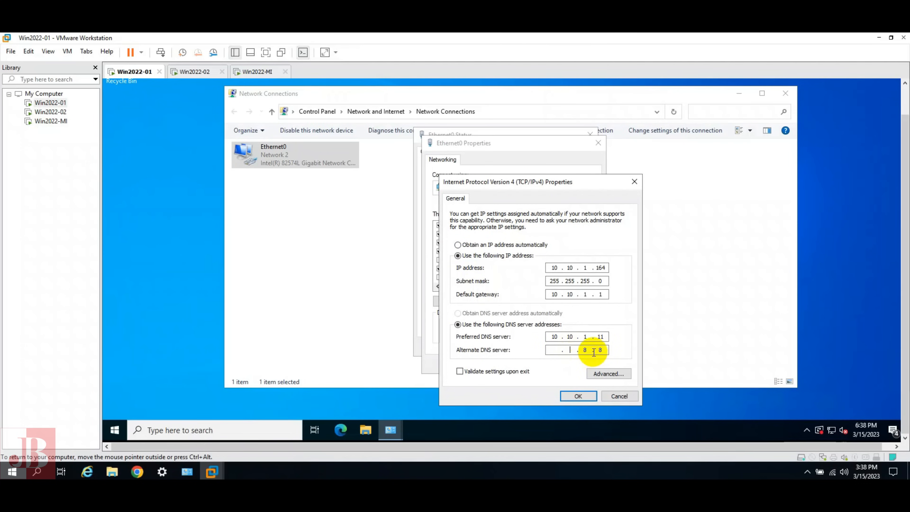
pyautogui.click(589, 350)
pyautogui.press('BackSpace')
pyautogui.click(603, 350)
pyautogui.press('BackSpace')
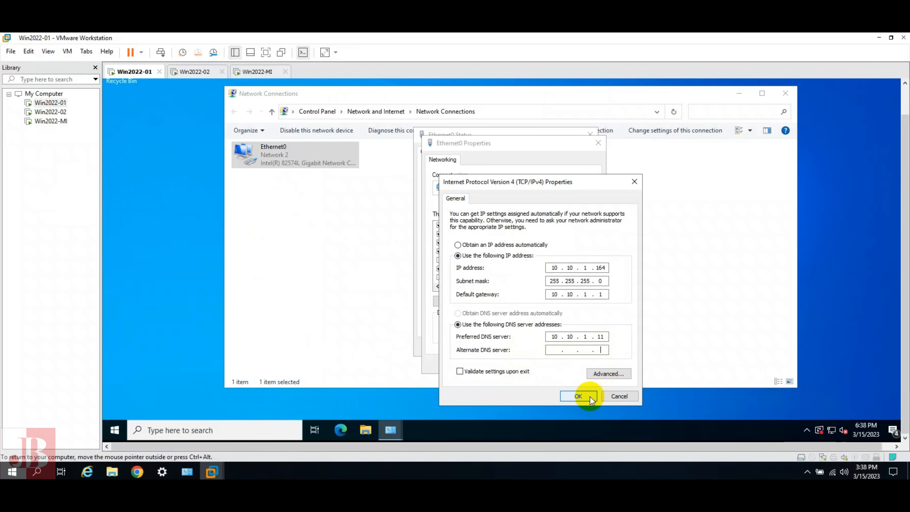
pyautogui.click(578, 396)
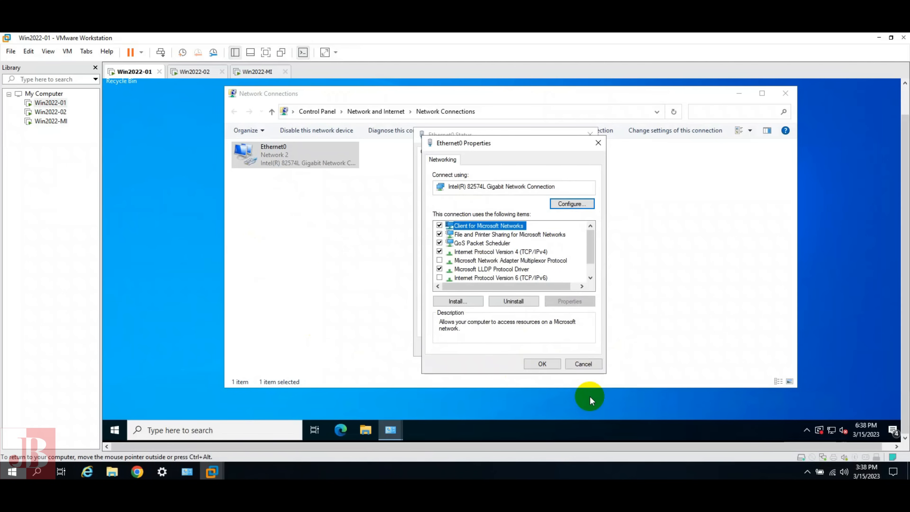
pyautogui.click(543, 364)
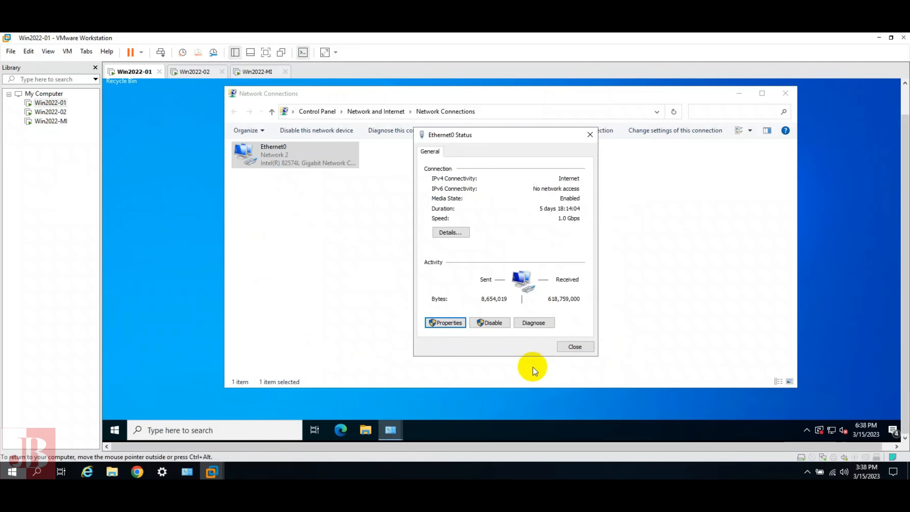
pyautogui.click(582, 350)
# Close Network Connections and review Win2022-01's System About page showing Windows Server 2022 Datacenter
pyautogui.click(785, 95)
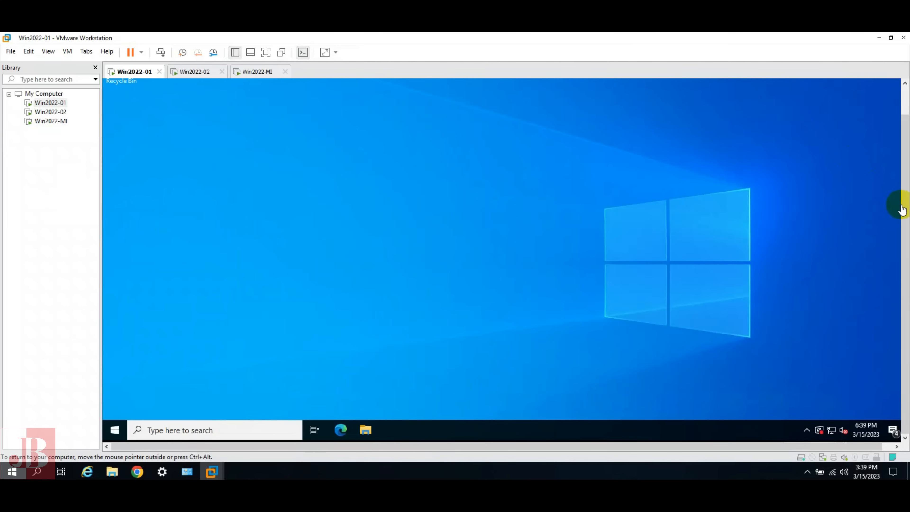
pyautogui.moveTo(906, 160); pyautogui.dragTo(905, 251)
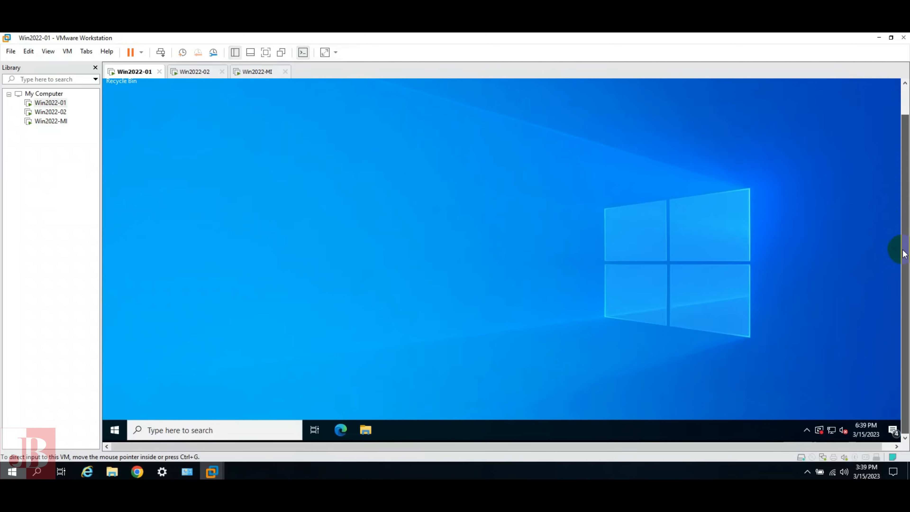
pyautogui.rightClick(119, 430)
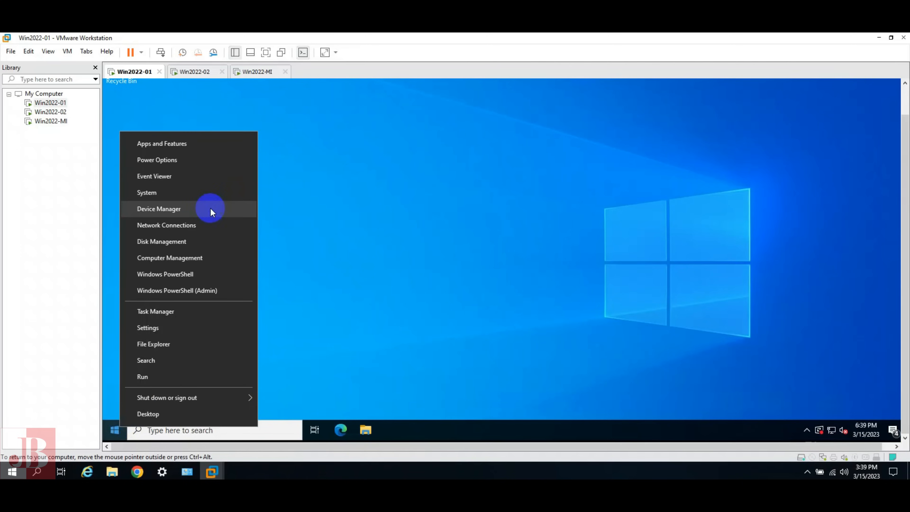
pyautogui.click(213, 194)
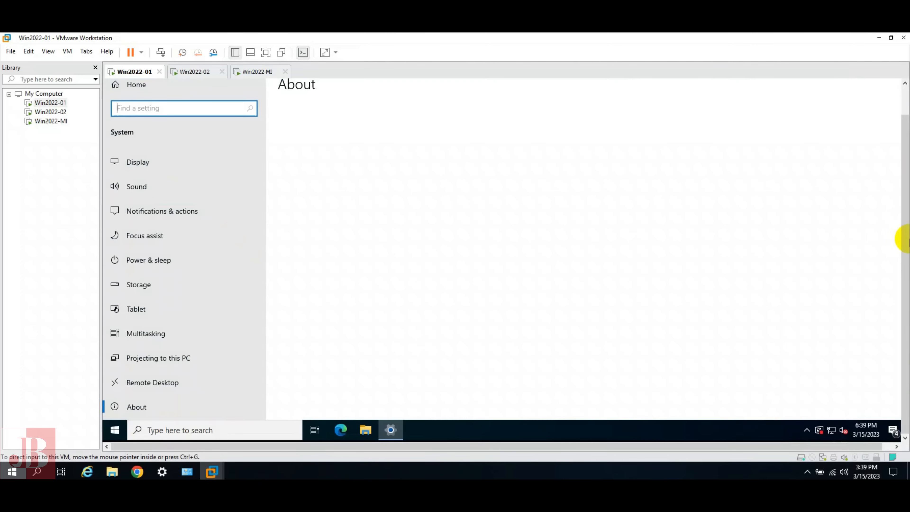
pyautogui.moveTo(906, 238); pyautogui.dragTo(908, 183)
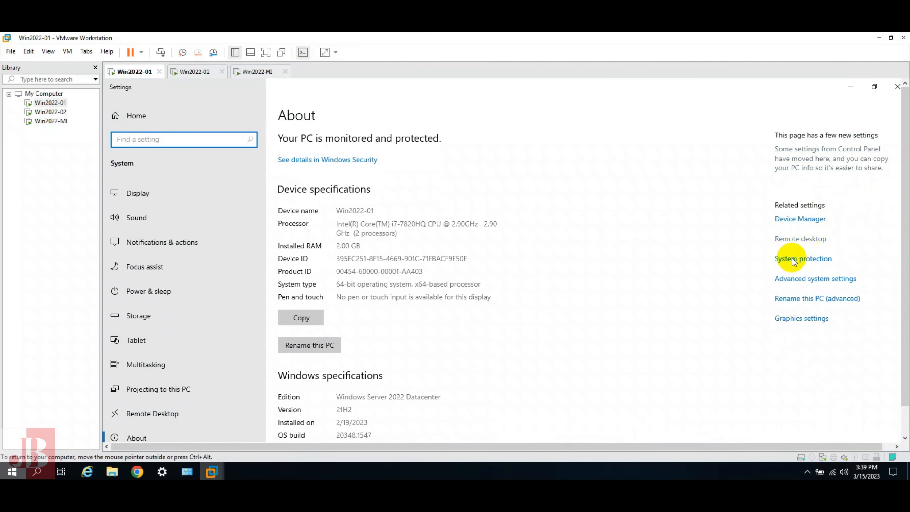
pyautogui.scroll(-3, 579, 353)
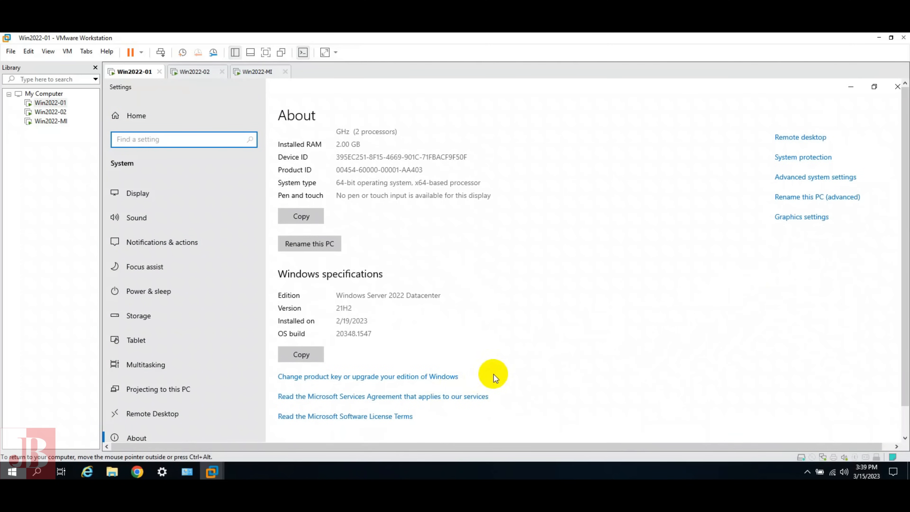
pyautogui.scroll(3, 699, 295)
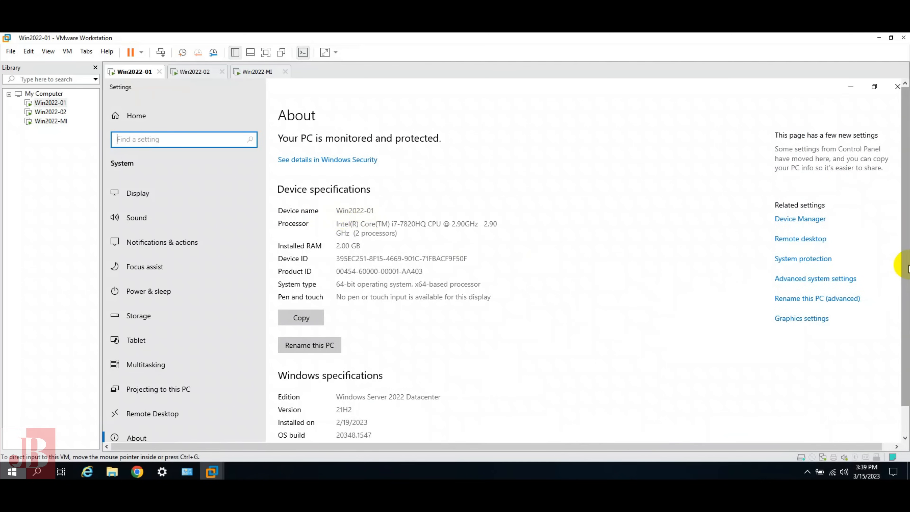
pyautogui.moveTo(906, 269); pyautogui.dragTo(907, 364)
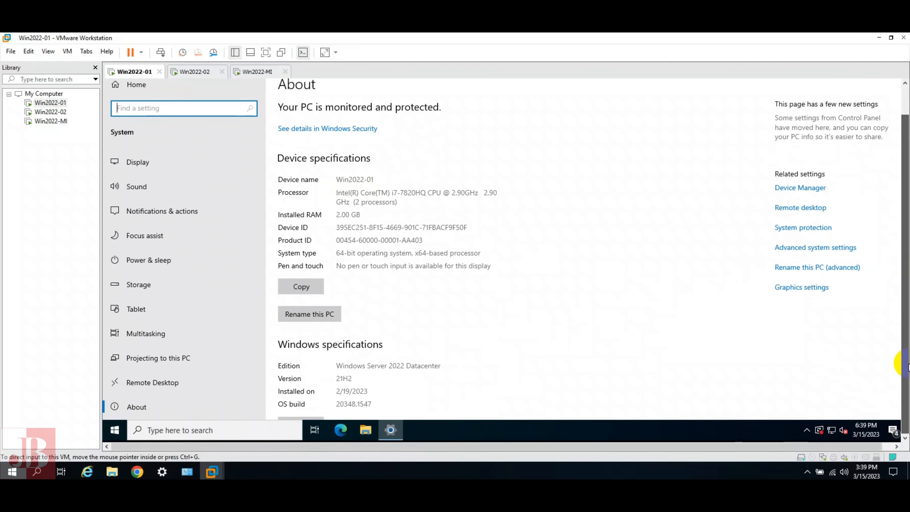
pyautogui.scroll(-3, 855, 388)
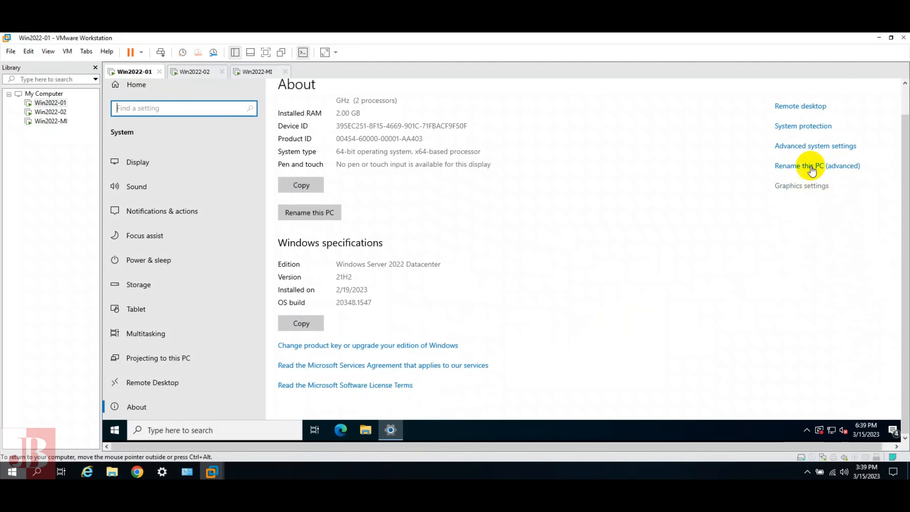
# Set Win2022-01 to become a member of the domain techadmins.co
pyautogui.click(802, 127)
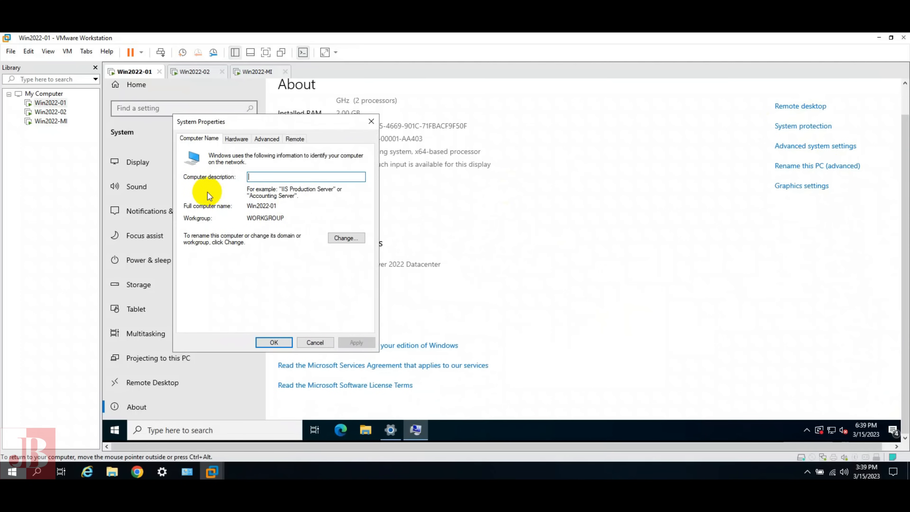
pyautogui.click(341, 237)
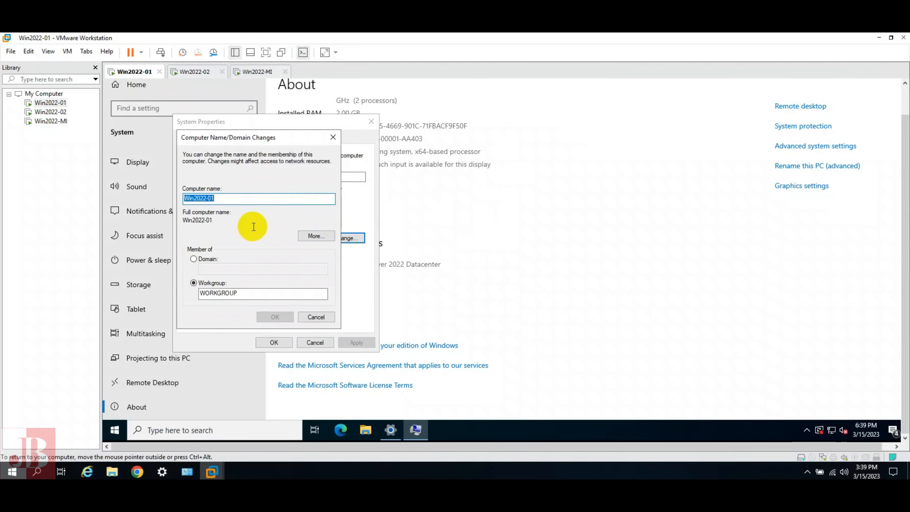
pyautogui.click(207, 259)
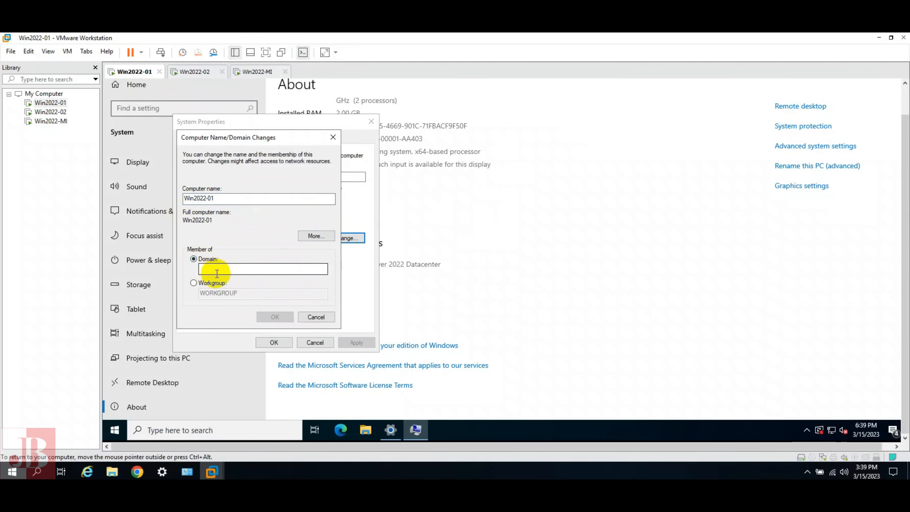
pyautogui.click(219, 268)
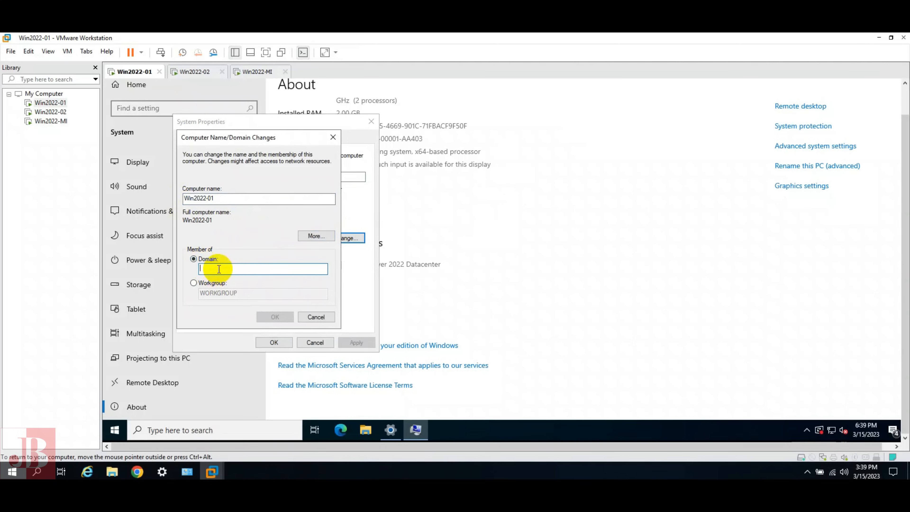
pyautogui.write('tech')
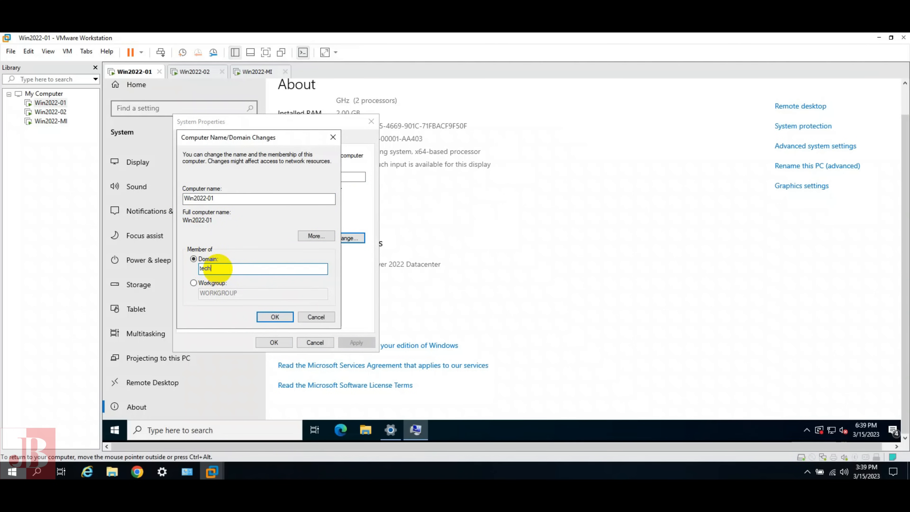
pyautogui.write('admins.co')
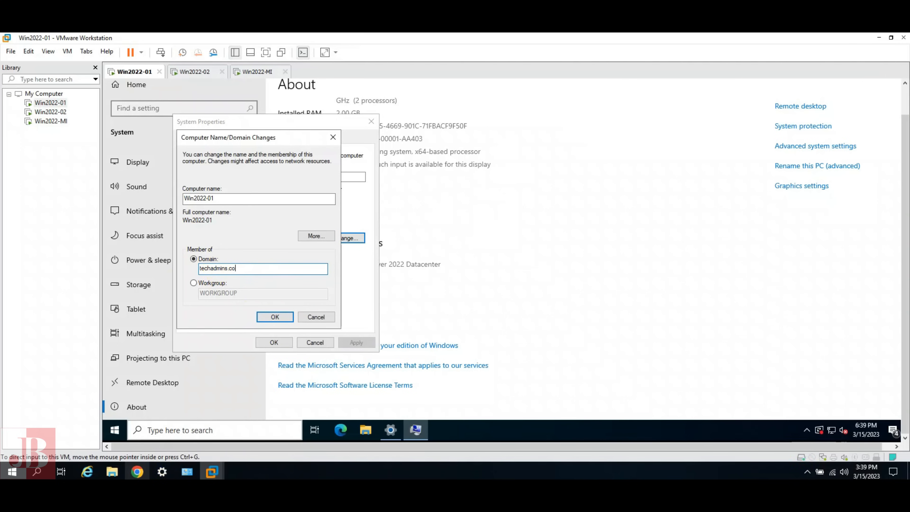
# Launch a Command Prompt on the guest through Run with cmd
pyautogui.rightClick(115, 428)
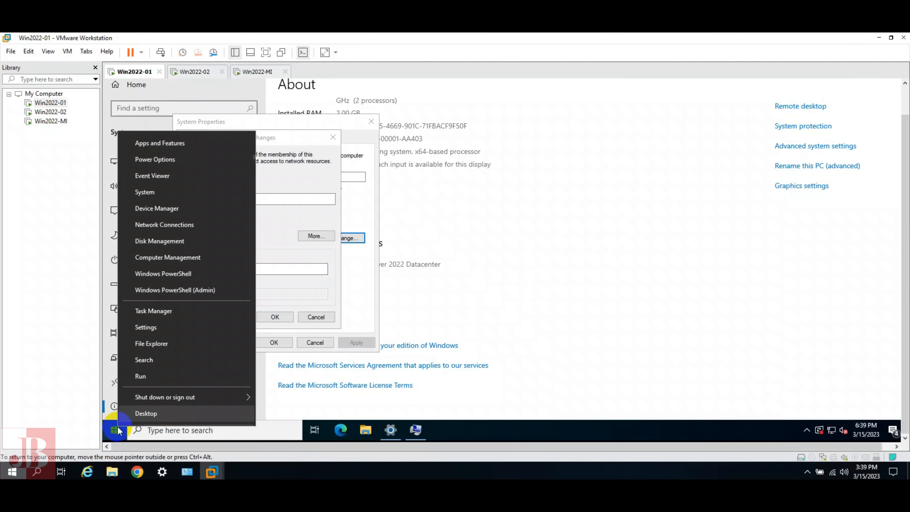
pyautogui.click(160, 374)
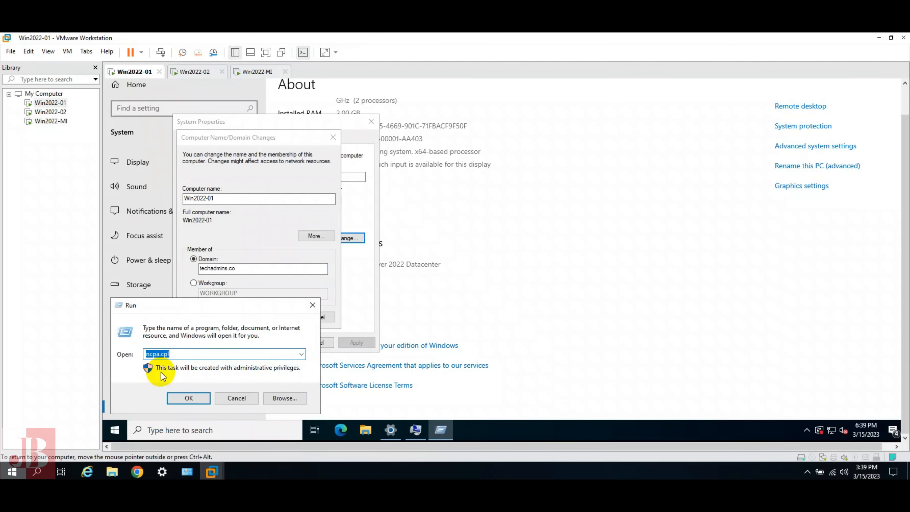
pyautogui.write('cmd')
pyautogui.press('Return')
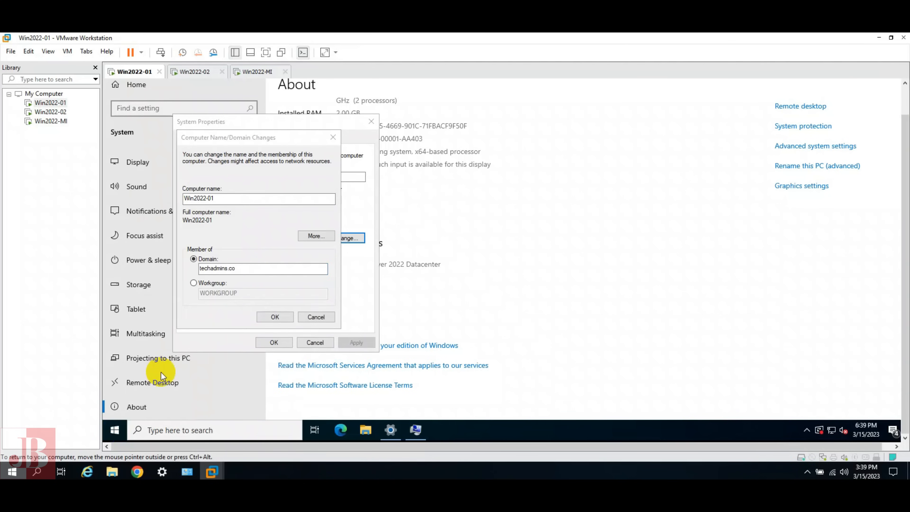
# Enter the command ping techadmin.co in the guest's Command Prompt
pyautogui.write('ping te')
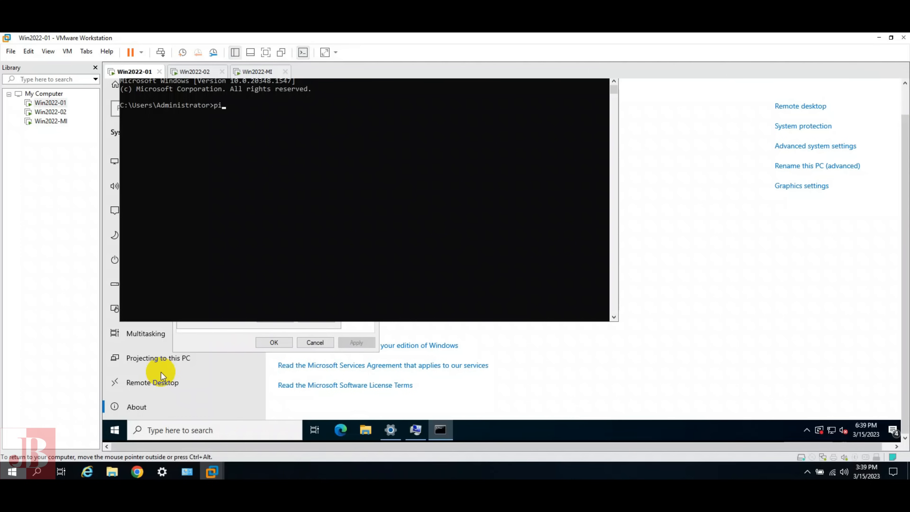
pyautogui.write('chadmin.co')
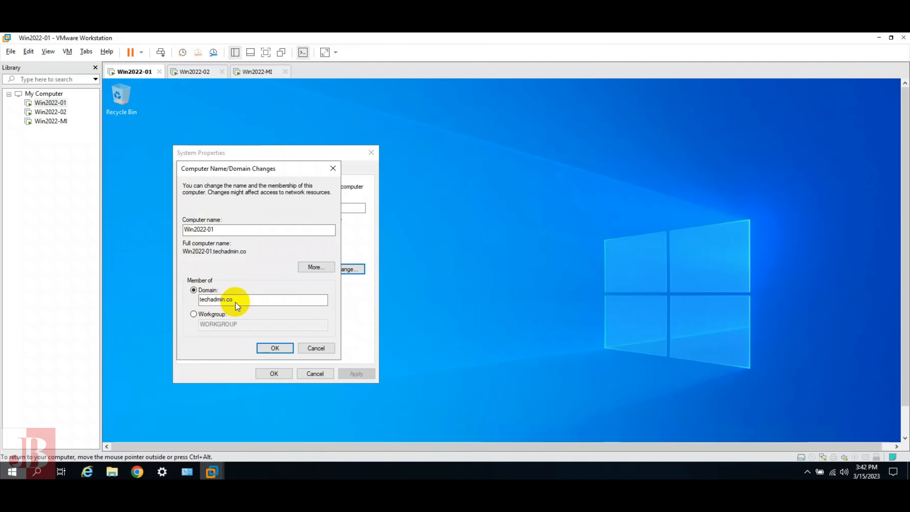
# Submit the join using the administrator account and its password, then acknowledge the techadmin.co welcome
pyautogui.click(276, 347)
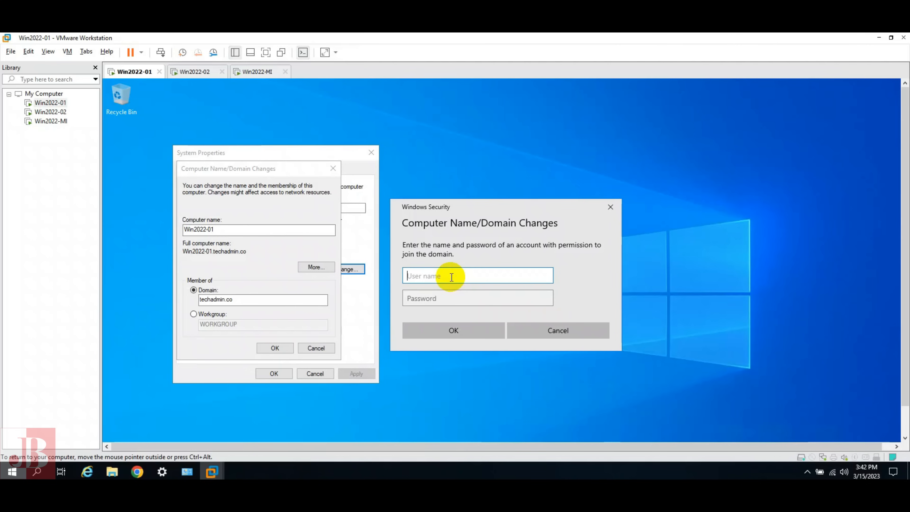
pyautogui.write('administrator')
pyautogui.press('Tab')
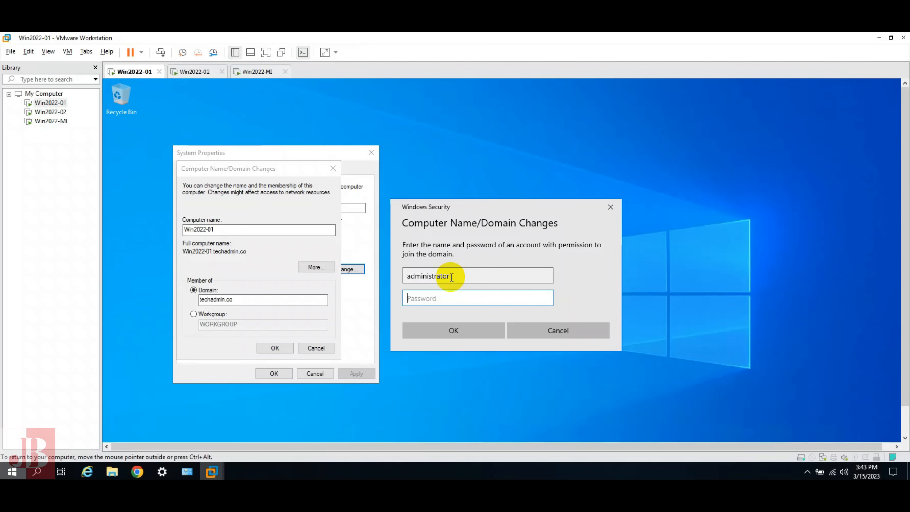
pyautogui.write('•••••••••')
pyautogui.press('Return')
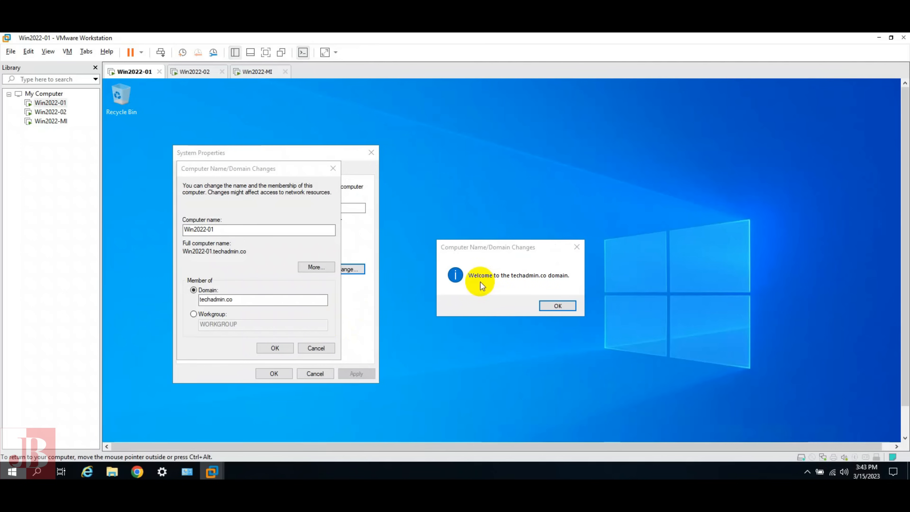
pyautogui.click(555, 306)
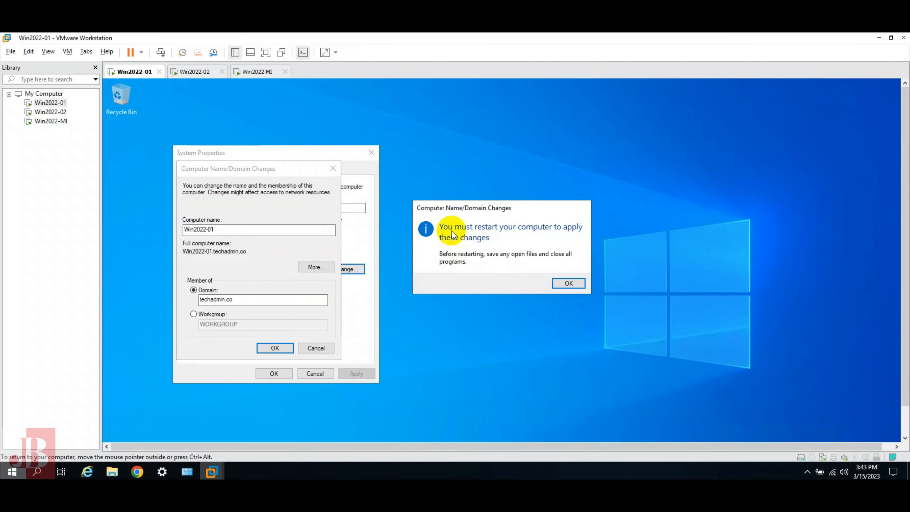
# Acknowledge the restart notice, close System Properties, restart now, and release control to the host
pyautogui.click(569, 283)
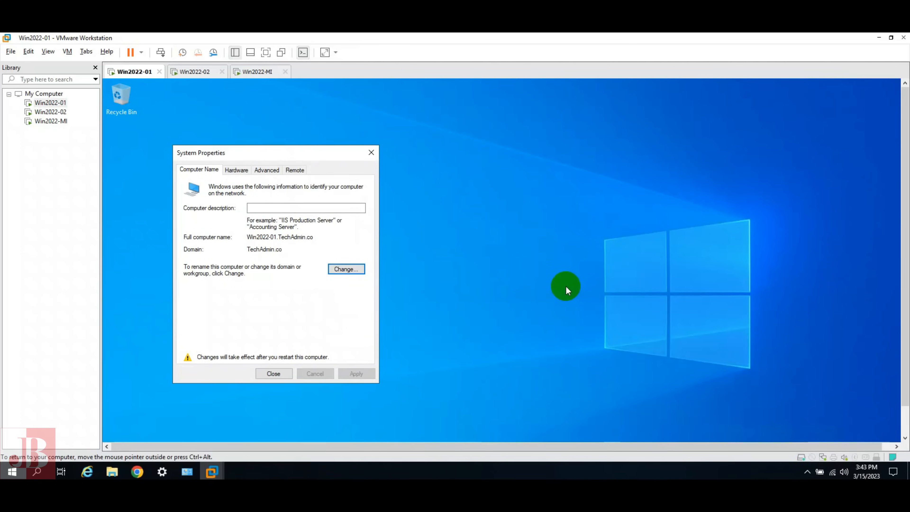
pyautogui.click(275, 375)
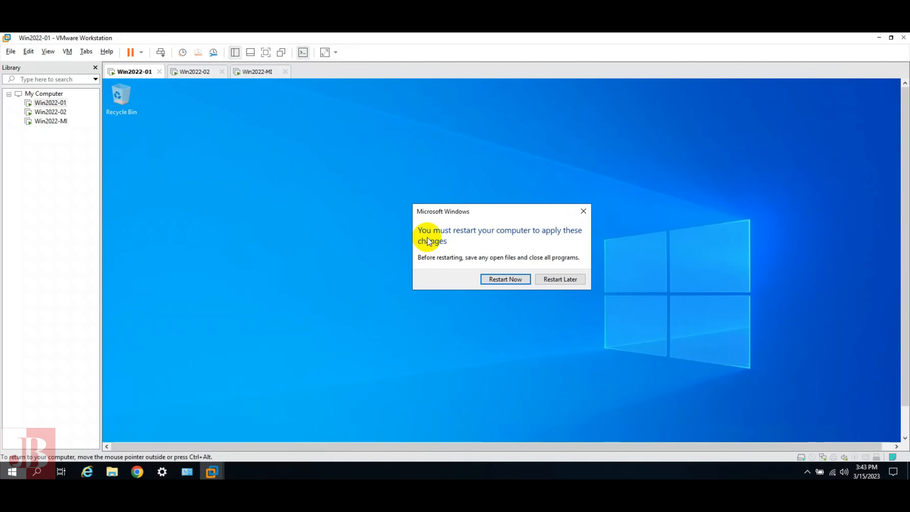
pyautogui.click(499, 279)
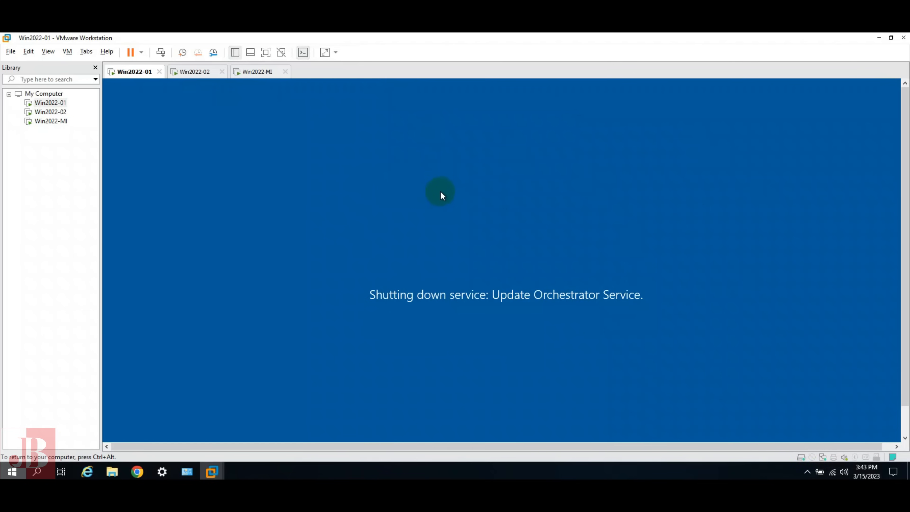
pyautogui.hotkey('ctrl', 'alt')
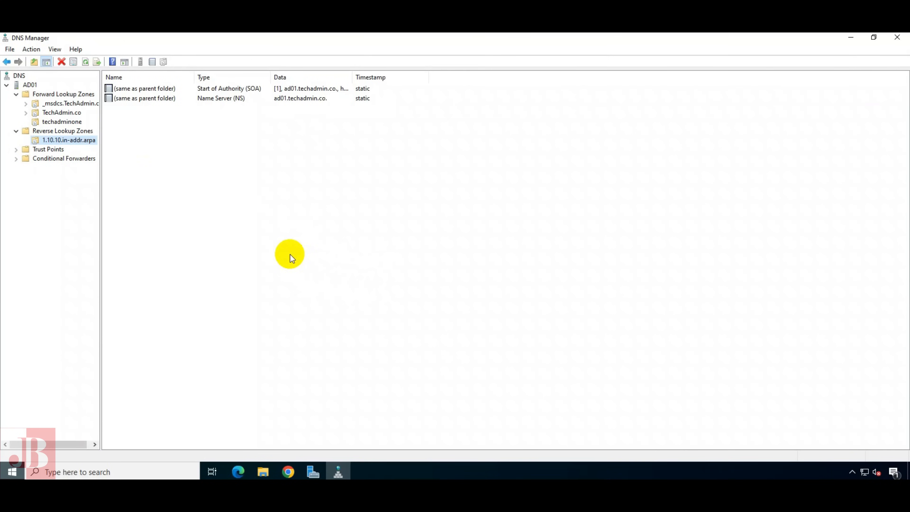
# Open Active Directory Users and Computers and select WIN2022-01 in the Computers container
pyautogui.click(16, 95)
pyautogui.click(17, 103)
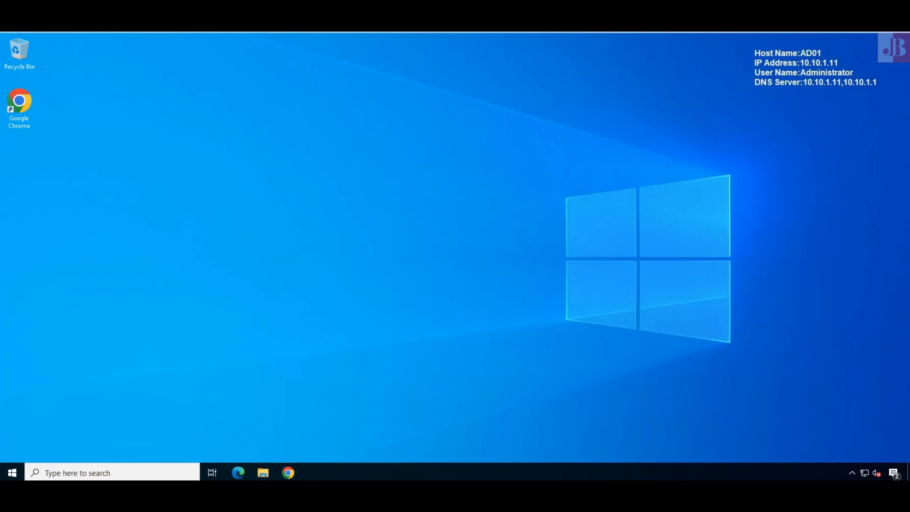
pyautogui.click(13, 472)
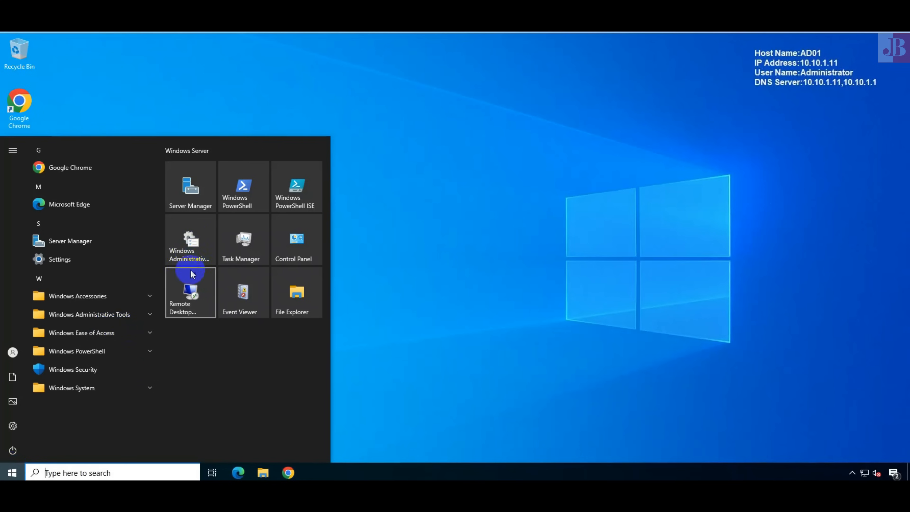
pyautogui.click(149, 315)
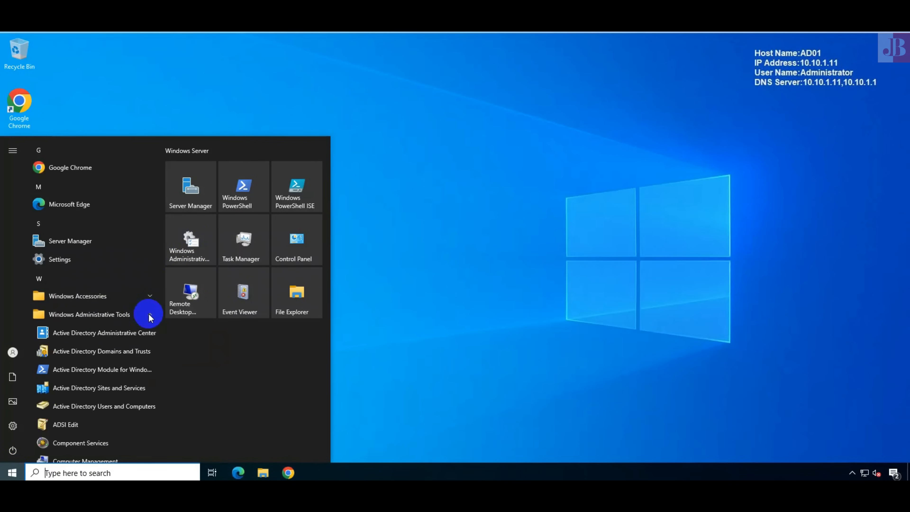
pyautogui.click(92, 406)
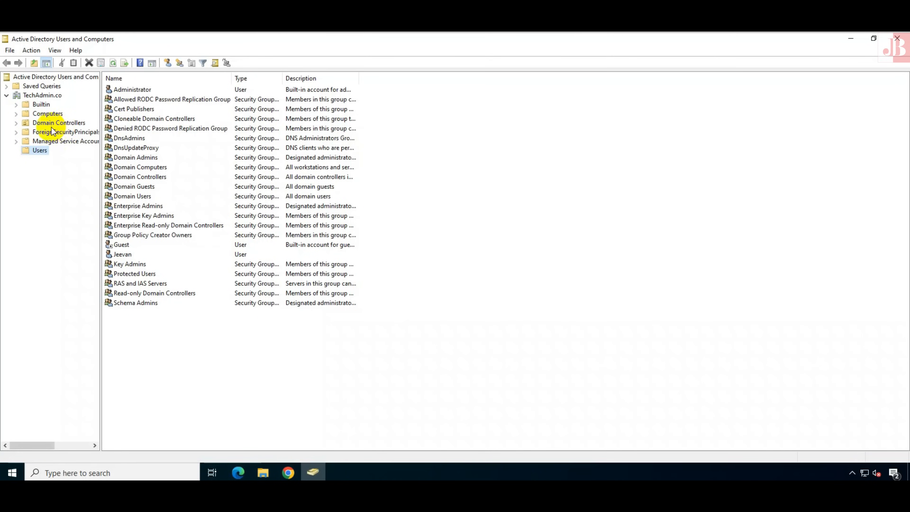
pyautogui.click(16, 113)
pyautogui.click(51, 114)
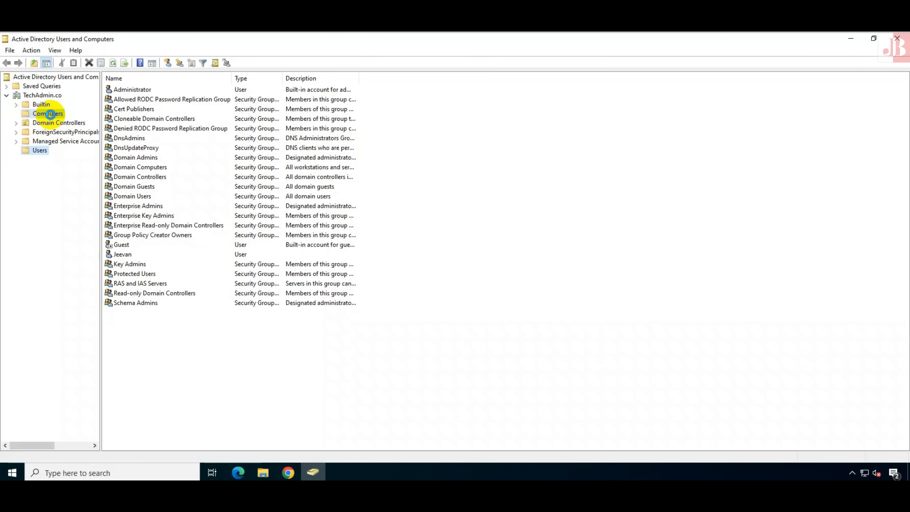
pyautogui.click(128, 91)
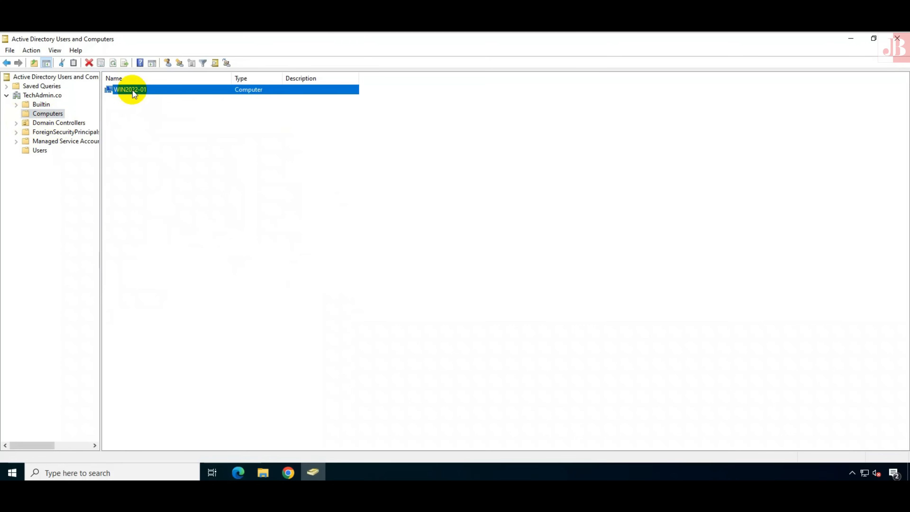
# Relaunch DNS Manager from Windows Administrative Tools
pyautogui.click(12, 473)
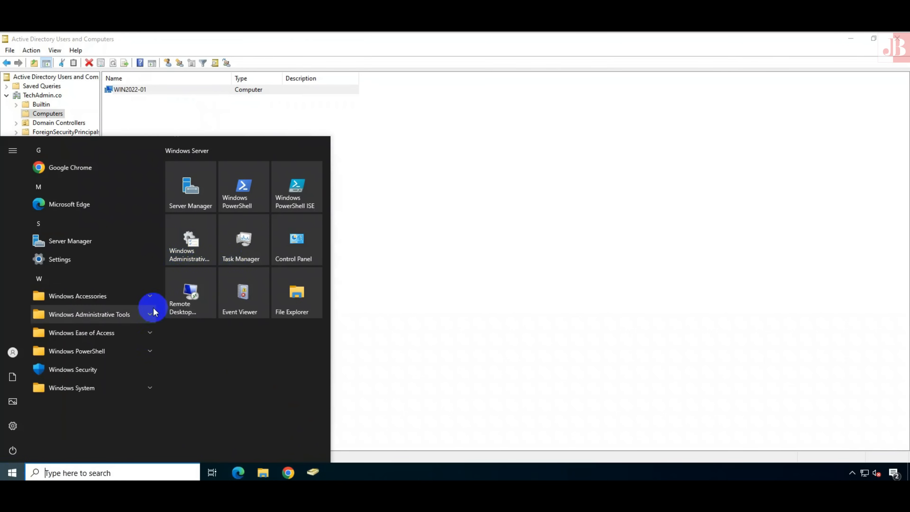
pyautogui.click(149, 315)
pyautogui.scroll(-5, 149, 318)
pyautogui.click(59, 371)
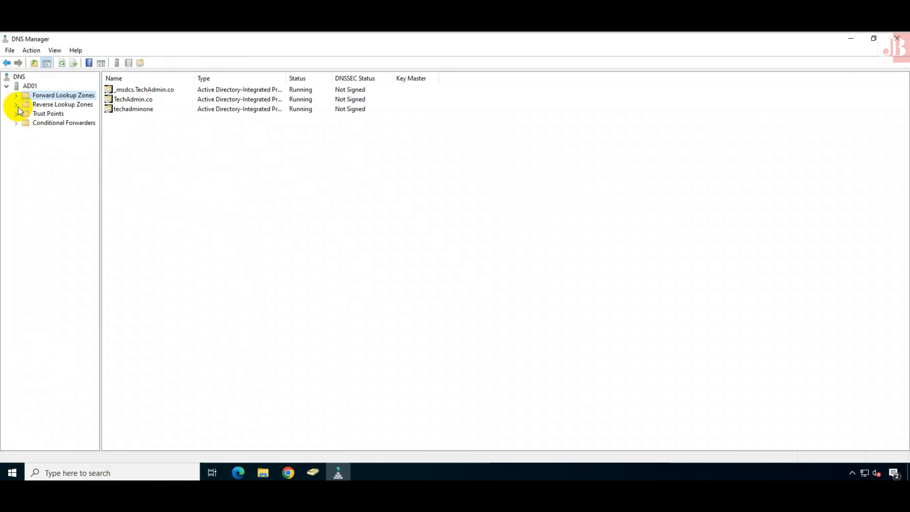
# Check Win2022-01's host (A) record at 10.10.1.164 in the TechAdmin.co zone
pyautogui.click(16, 95)
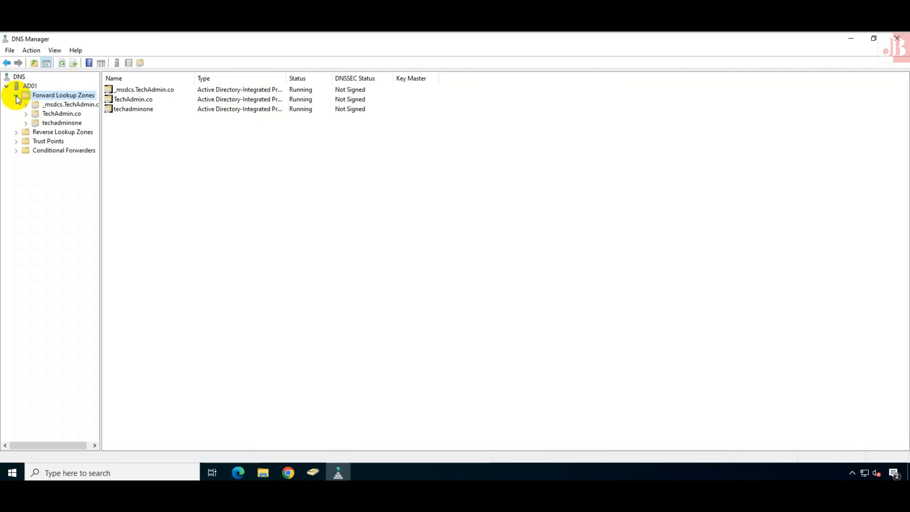
pyautogui.click(58, 114)
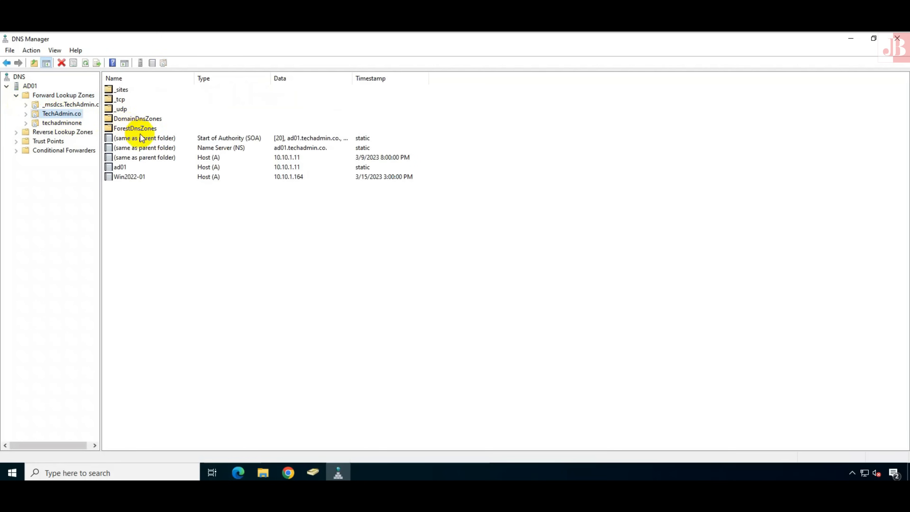
pyautogui.click(233, 180)
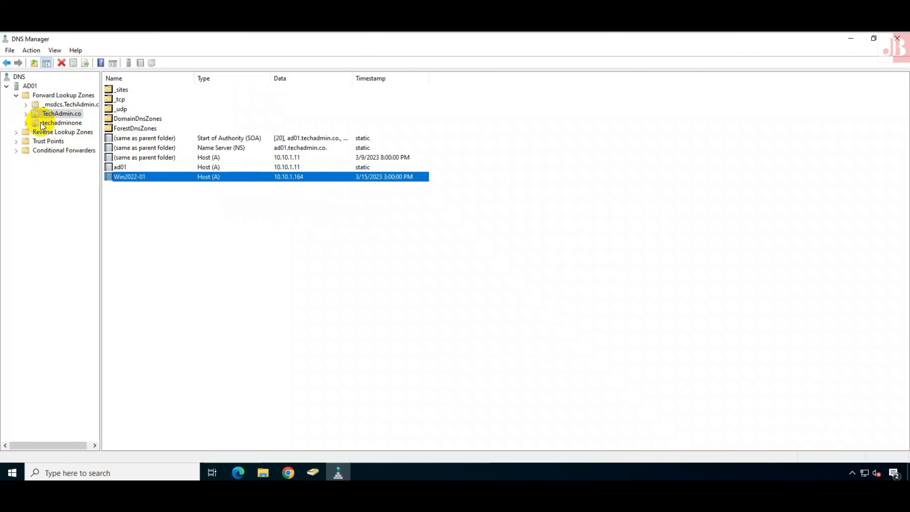
# Check the 10.10.1.164 PTR record in the 1.10.10.in-addr.arpa reverse zone
pyautogui.click(16, 133)
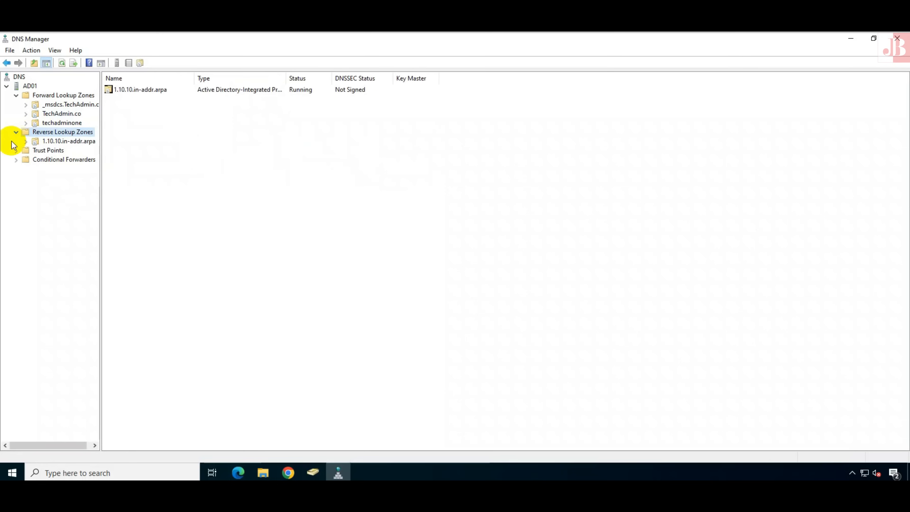
pyautogui.click(63, 142)
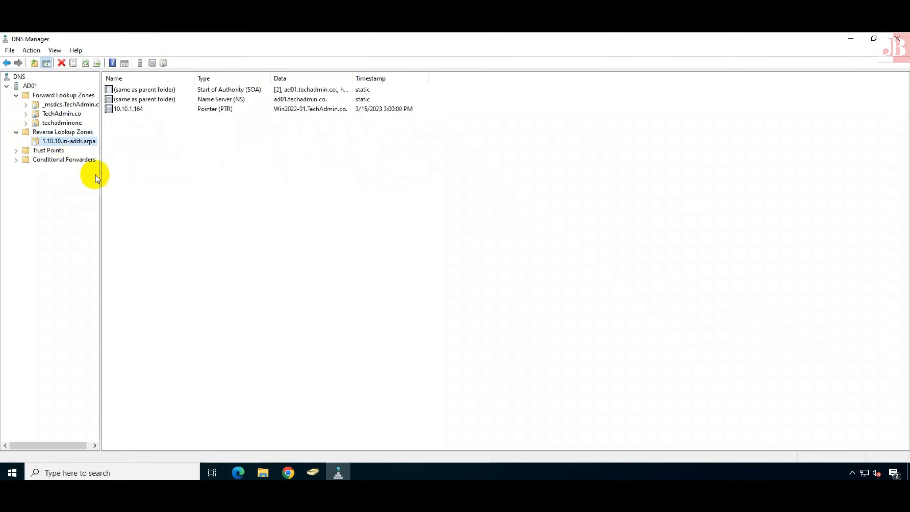
pyautogui.click(135, 110)
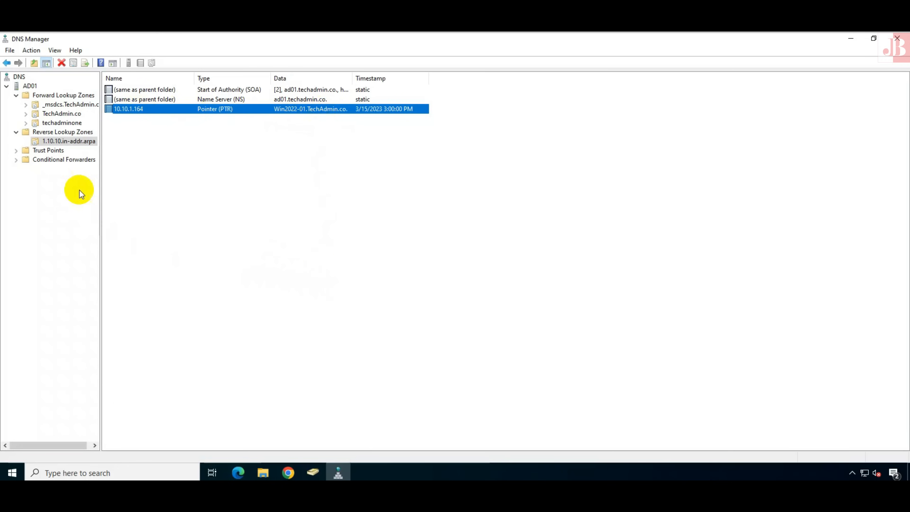
# Collapse the lookup zones and switch into the Win2022-01 virtual machine
pyautogui.click(17, 132)
pyautogui.click(18, 96)
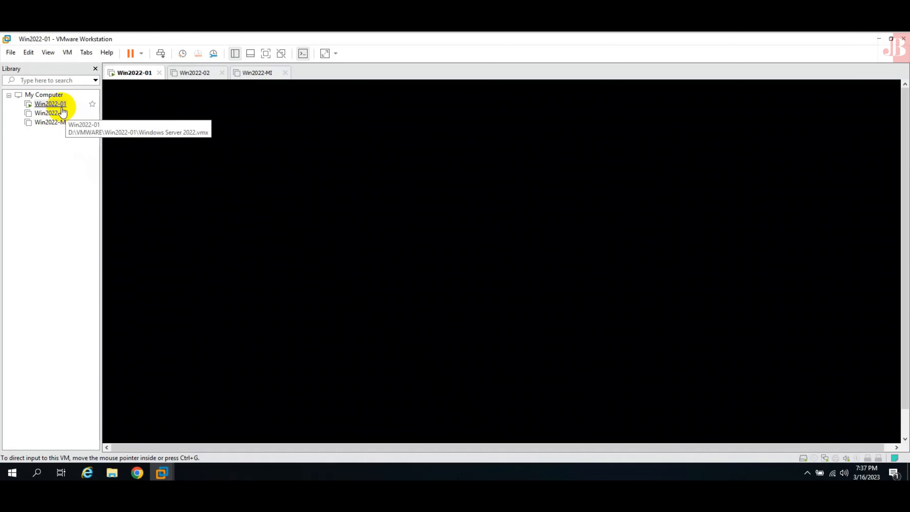
pyautogui.click(50, 104)
pyautogui.click(431, 274)
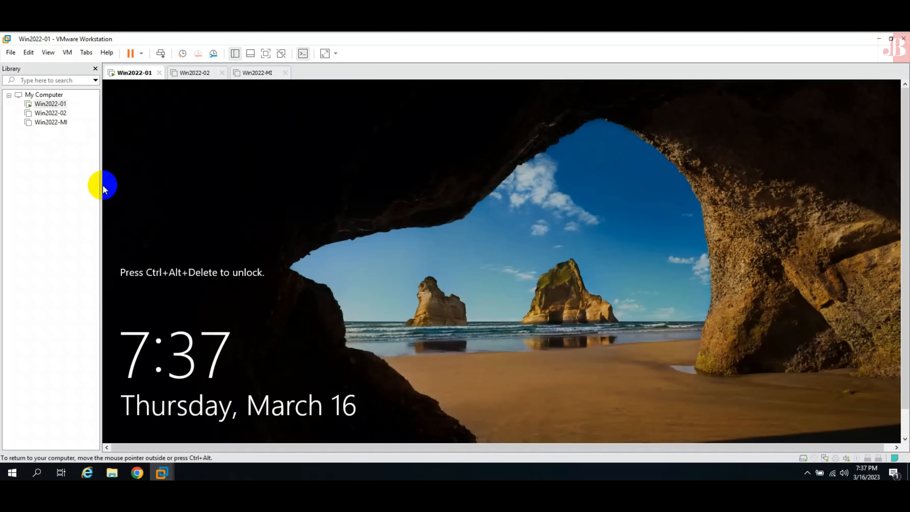
# Sign in to the Win2022-01 guest with its password
pyautogui.press('ctrl+alt+Insert')
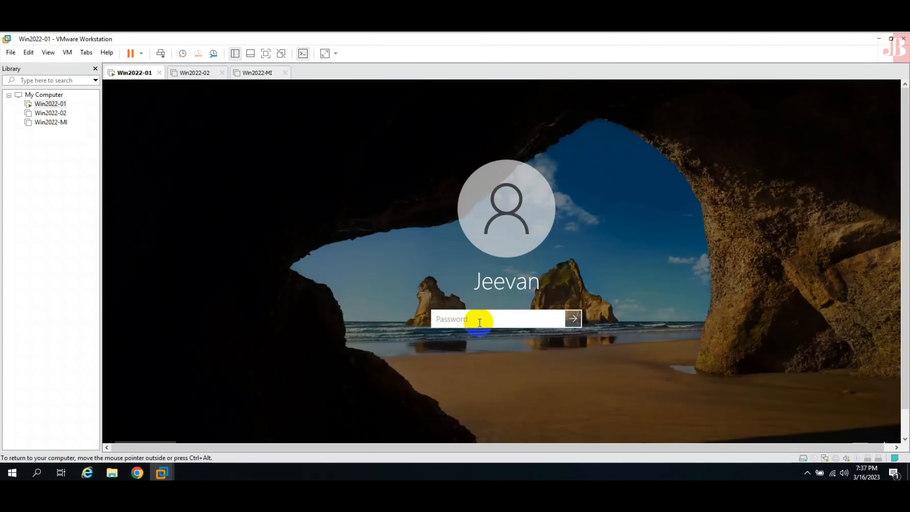
pyautogui.write('••••••••••••••••••')
pyautogui.press('Return')
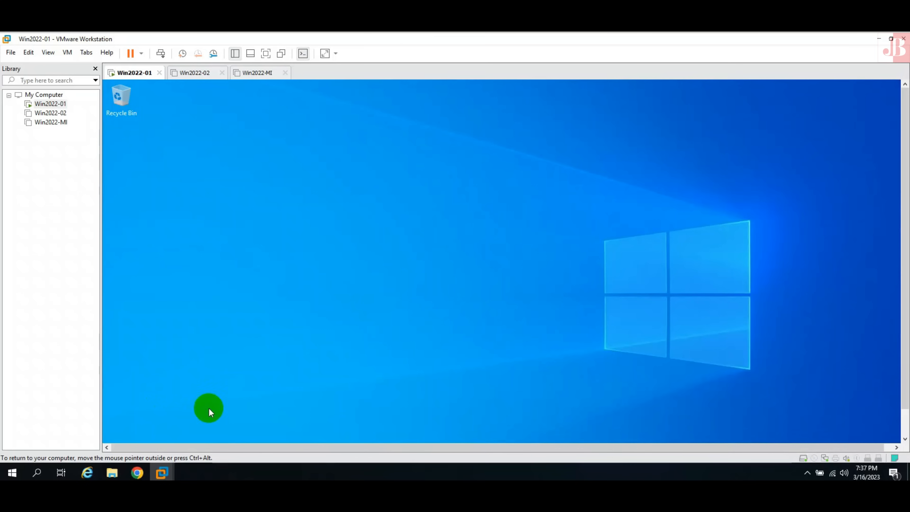
pyautogui.moveTo(902, 351); pyautogui.dragTo(903, 371)
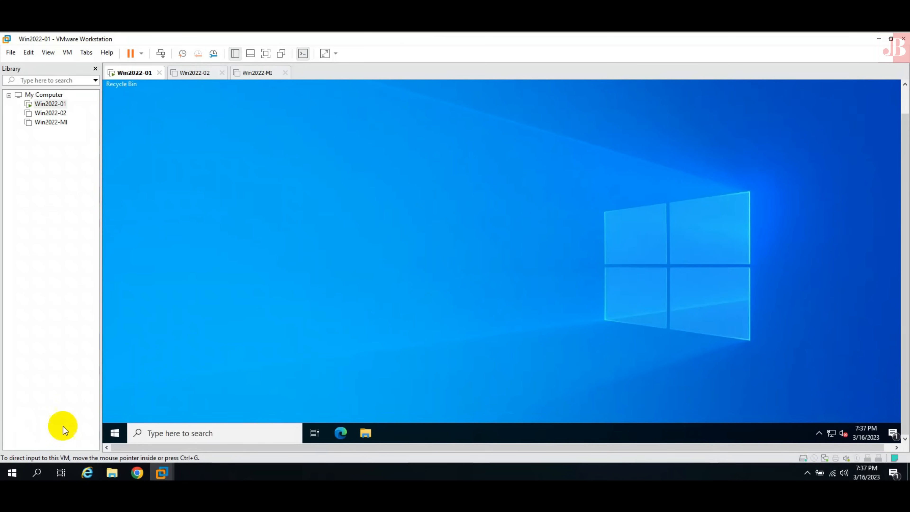
# Open Ethernet0's Internet Protocol Version 4 properties via ncpa.cpl
pyautogui.rightClick(114, 432)
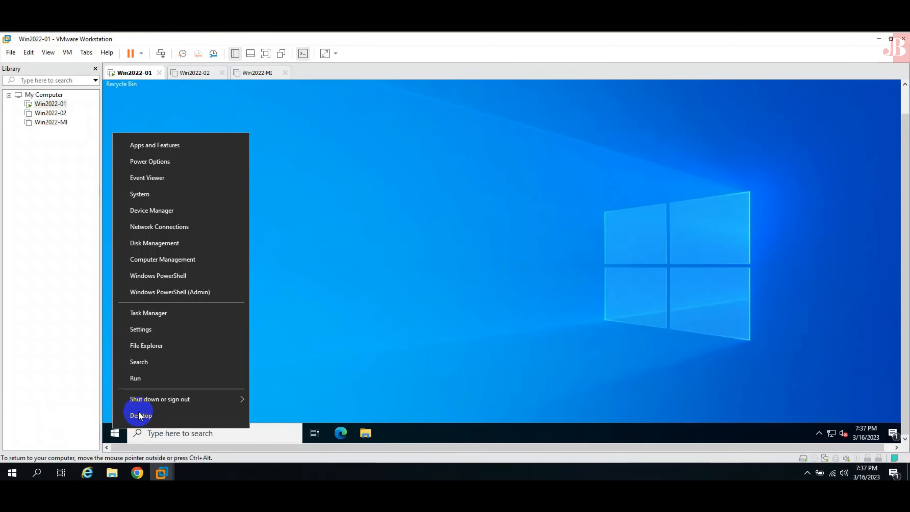
pyautogui.click(155, 379)
pyautogui.write('ncpa.cpl')
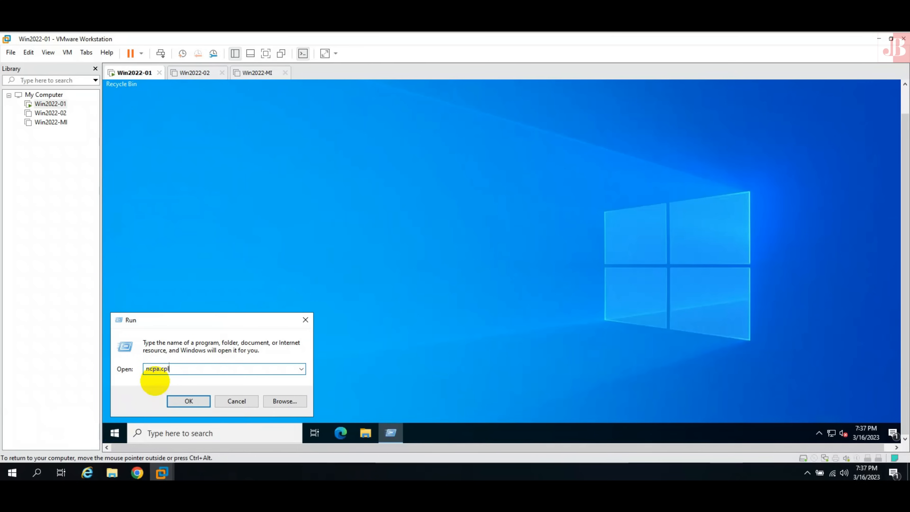
pyautogui.press('Return')
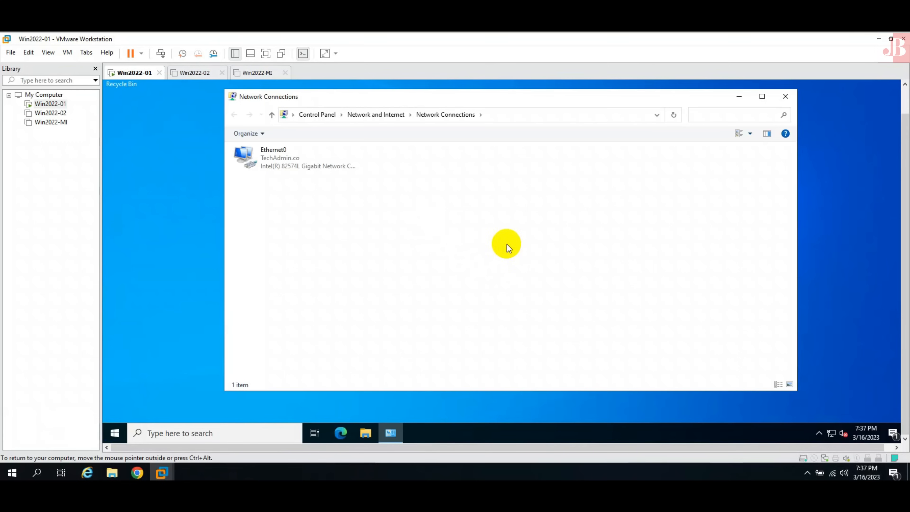
pyautogui.click(282, 162)
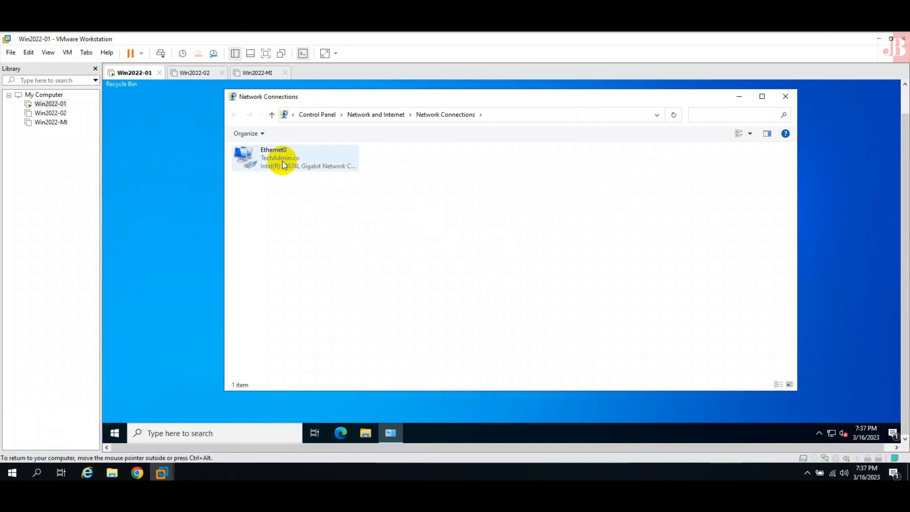
pyautogui.doubleClick(282, 161)
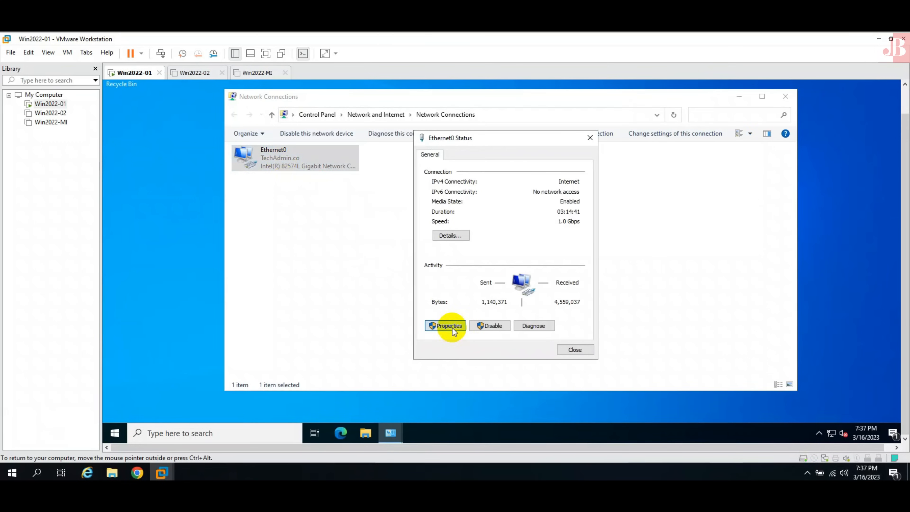
pyautogui.press('Return')
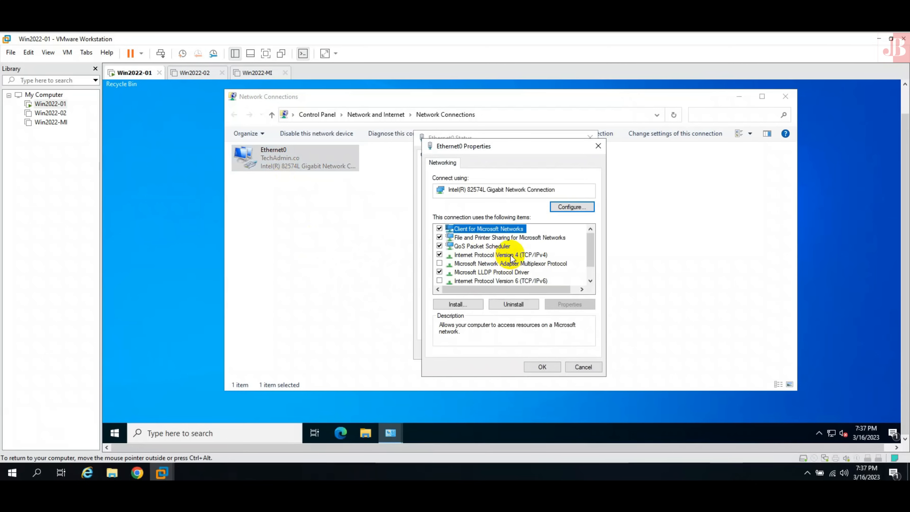
pyautogui.doubleClick(511, 257)
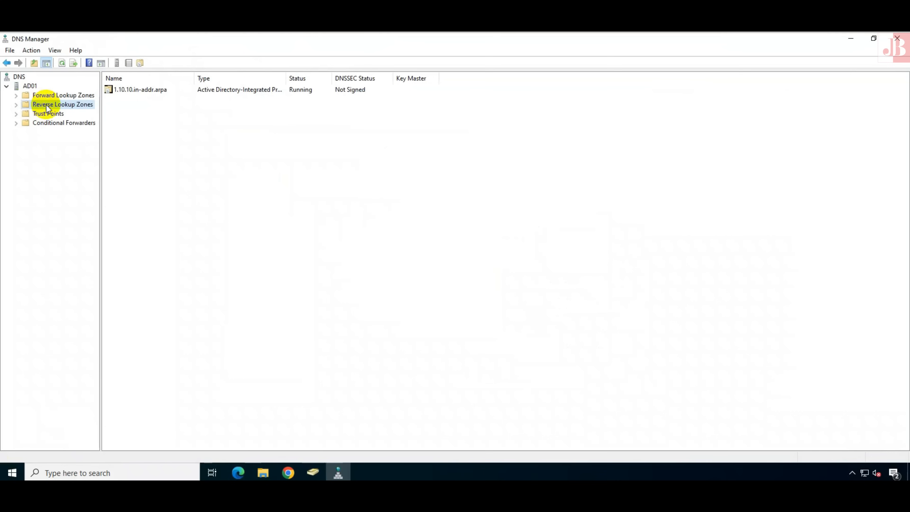
# Review the TechAdmin.co zone's host records and launch a Command Prompt on AD01
pyautogui.click(16, 95)
pyautogui.click(60, 113)
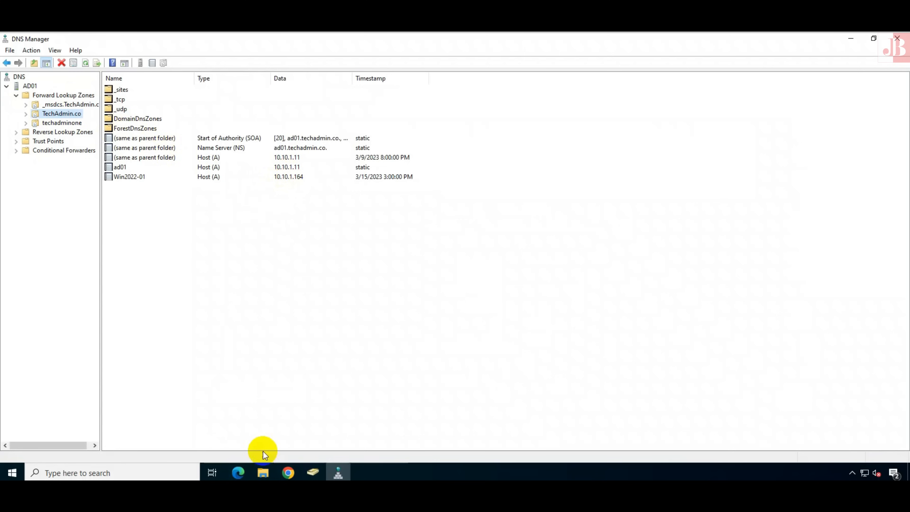
pyautogui.rightClick(12, 473)
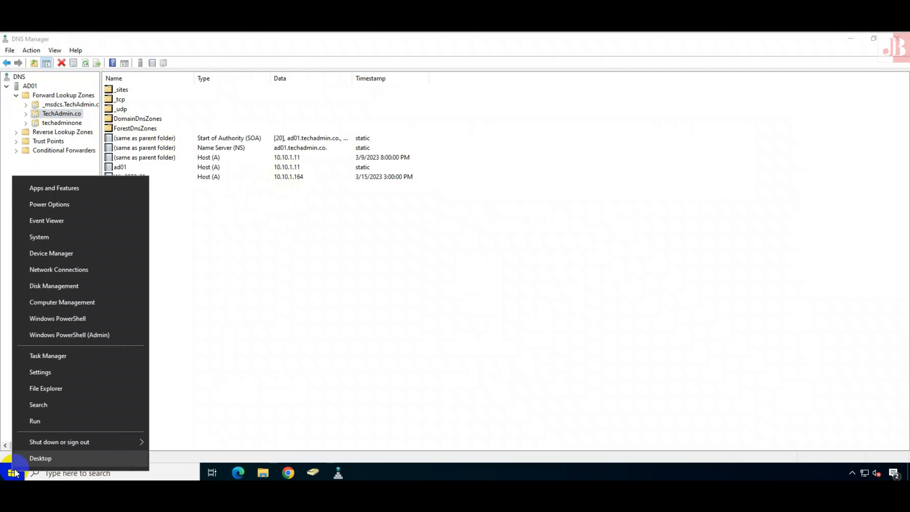
pyautogui.click(67, 418)
pyautogui.write('cmd')
pyautogui.press('Return')
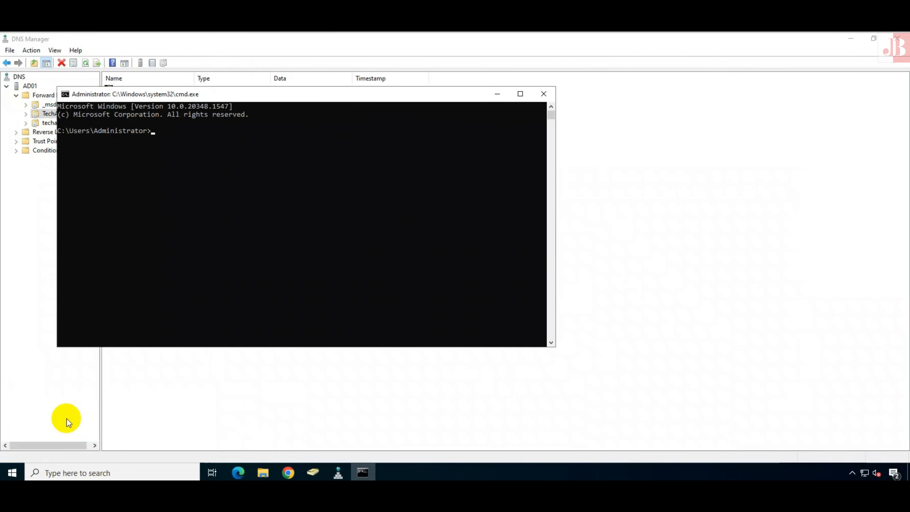
# Run ping win2022-01 from AD01's Command Prompt
pyautogui.moveTo(287, 96); pyautogui.dragTo(420, 116)
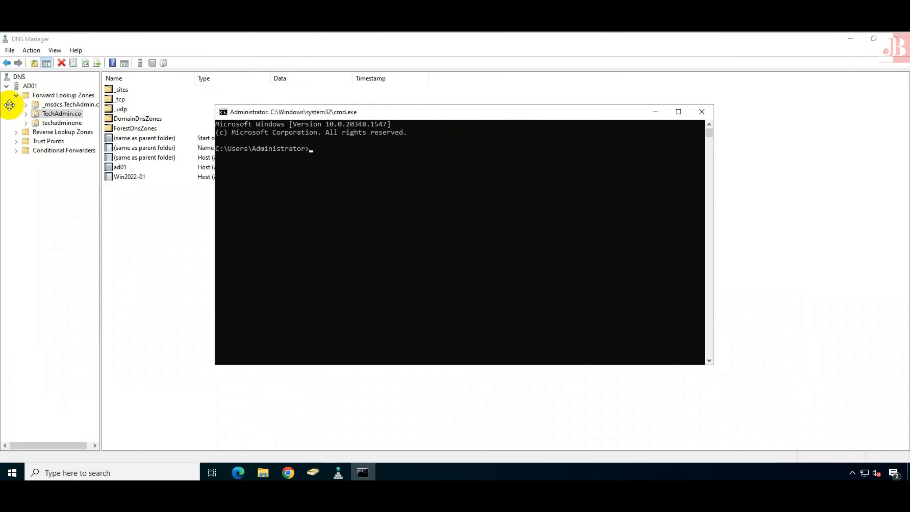
pyautogui.click(389, 229)
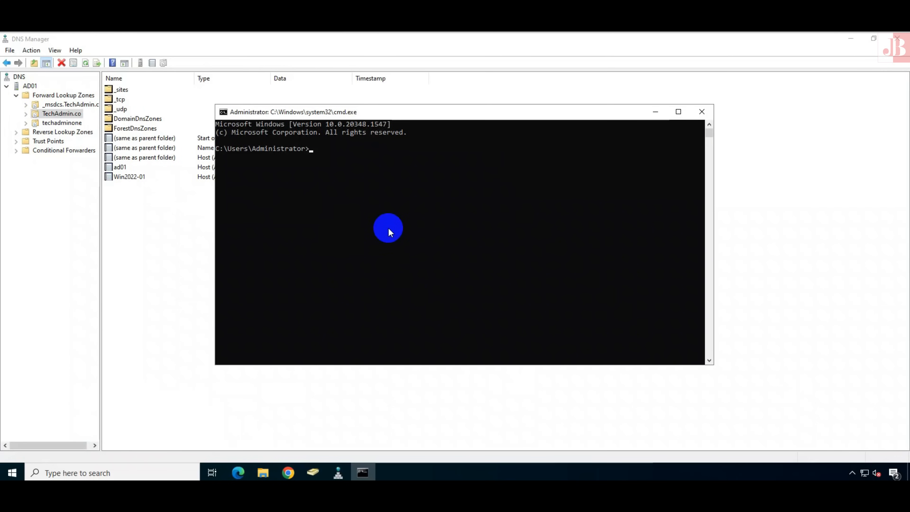
pyautogui.write('ping ')
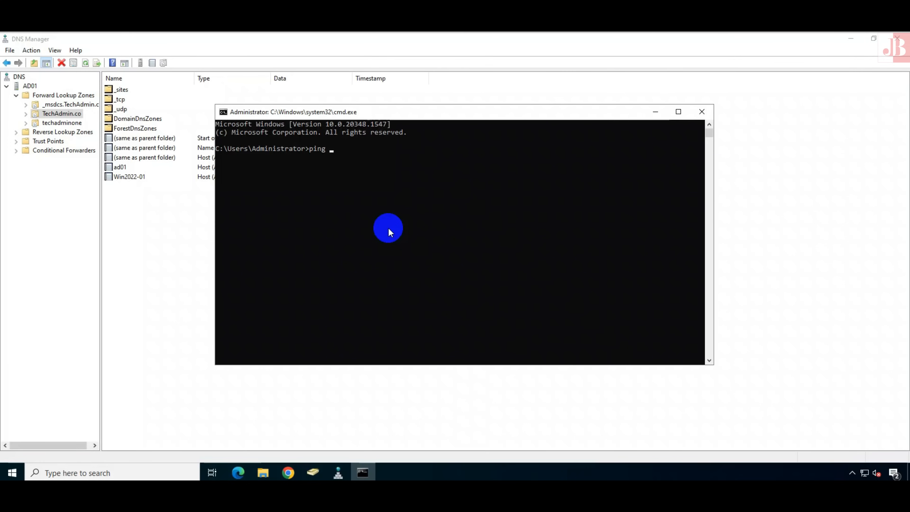
pyautogui.write('win2022-01')
pyautogui.press('Return')
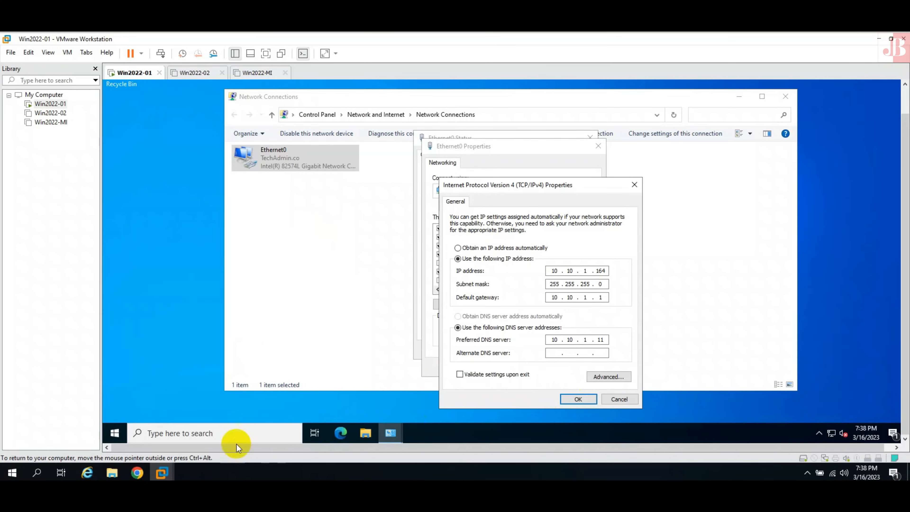
# Turn off the guest's Windows Defender Firewall for domain networks, then recall the ping win2022-01 command
pyautogui.rightClick(115, 431)
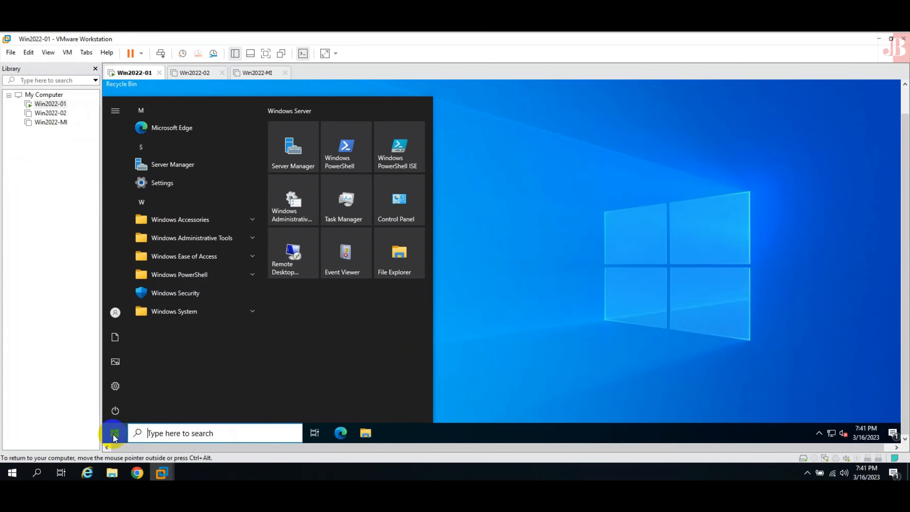
pyautogui.write('window')
pyautogui.press('Return')
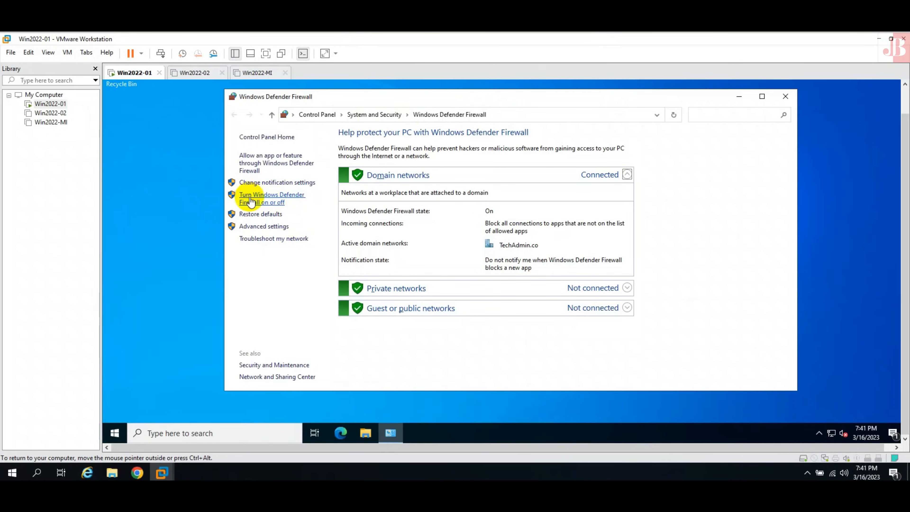
pyautogui.click(266, 200)
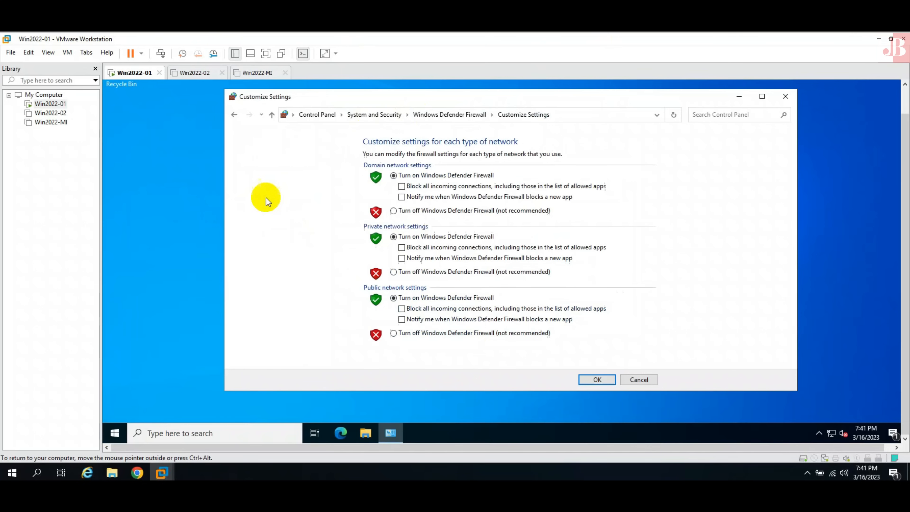
pyautogui.click(393, 210)
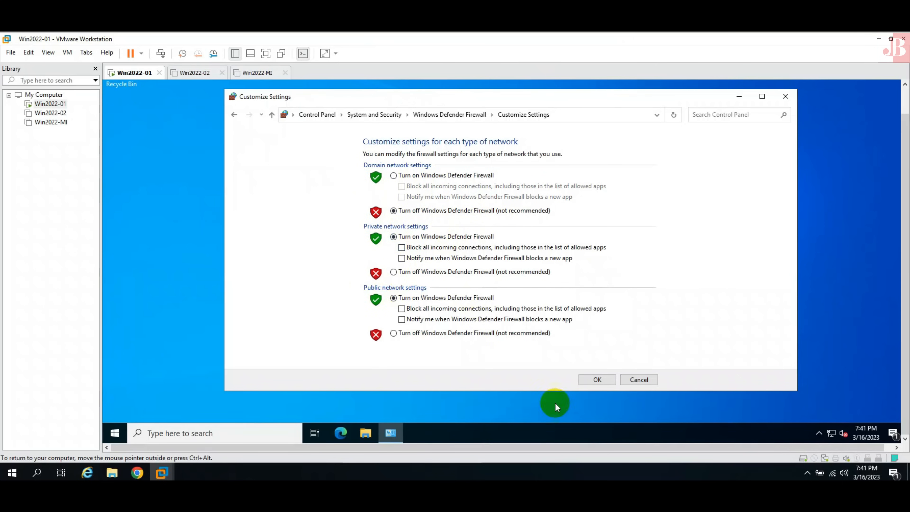
pyautogui.click(597, 380)
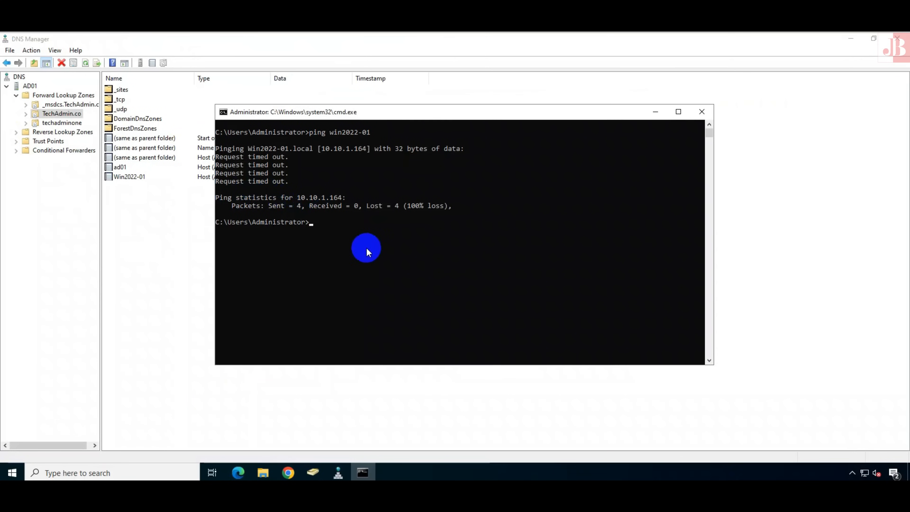
pyautogui.click(366, 247)
pyautogui.press('Up')
# Rerun ping win2022-01, then run ping -a 10.10.1.164 to resolve WIN2022-01
pyautogui.press('Return')
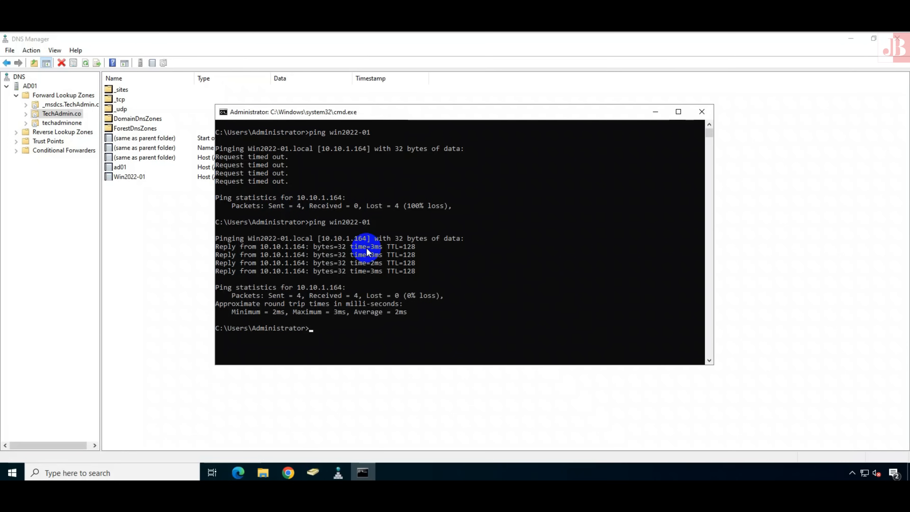
pyautogui.write('ping -a 10.10.1.164')
pyautogui.press('Return')
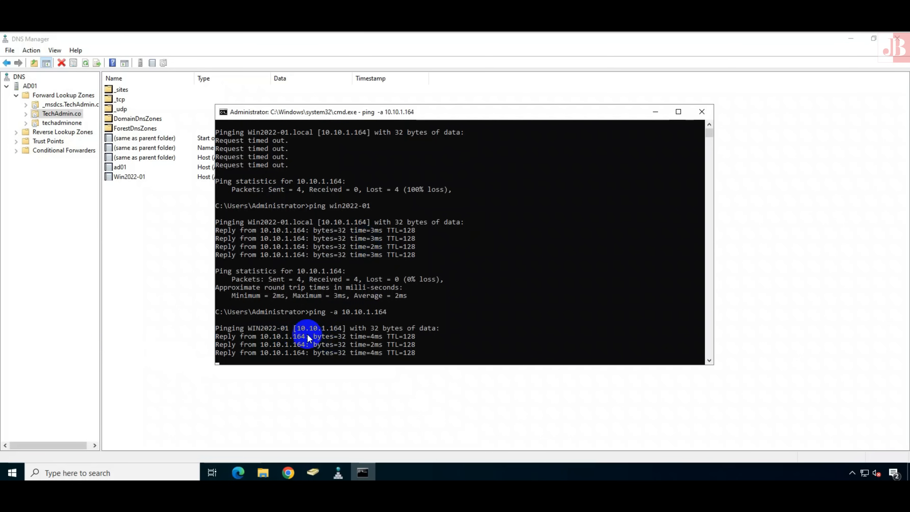
pyautogui.moveTo(249, 276); pyautogui.dragTo(288, 275)
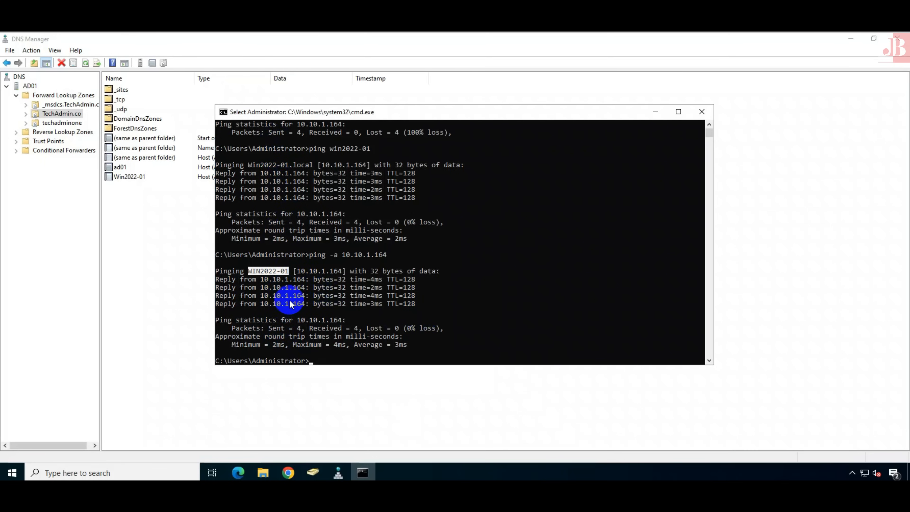
# Minimize Command Prompt and close DNS Manager and Active Directory Users and Computers
pyautogui.click(655, 111)
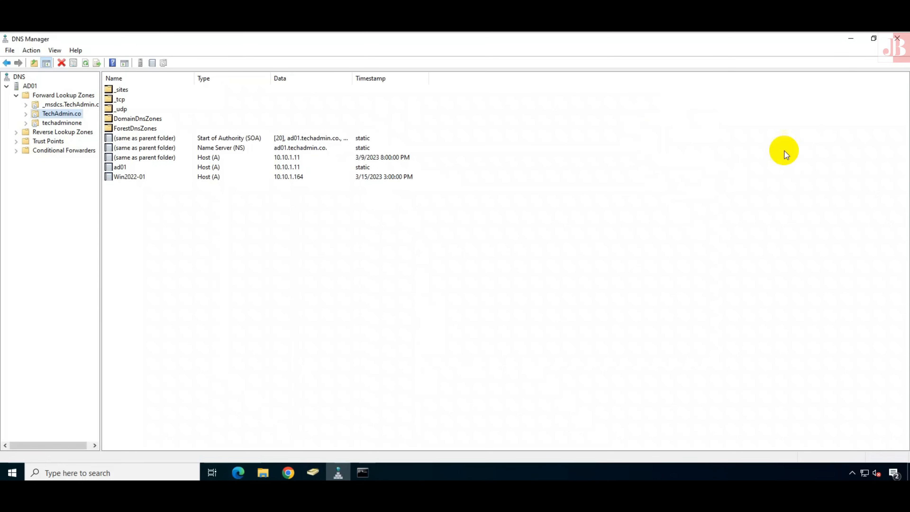
pyautogui.click(894, 44)
pyautogui.click(894, 43)
pyautogui.click(668, 150)
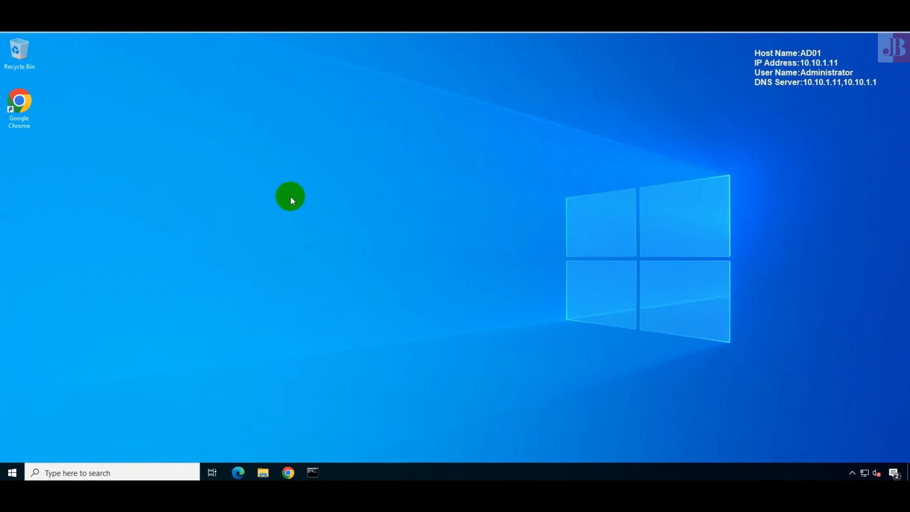